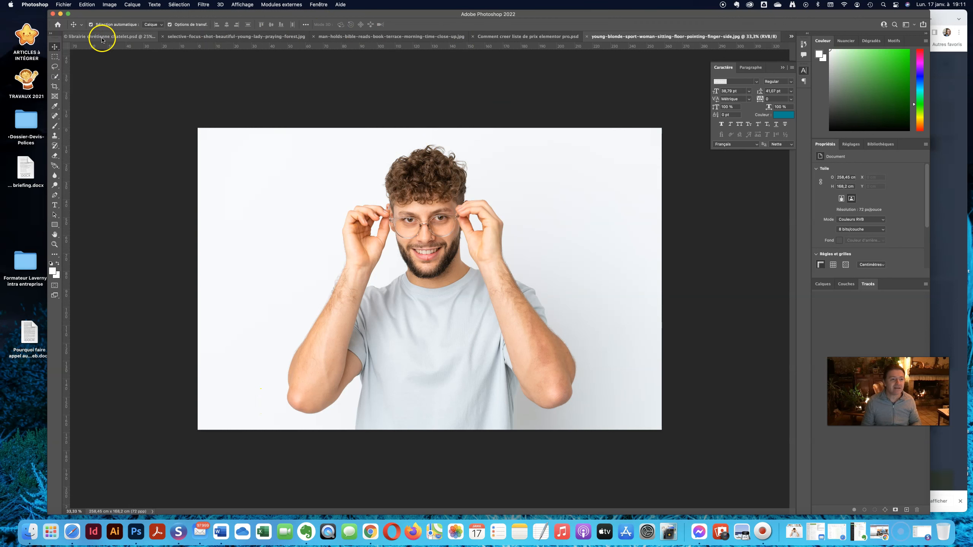
# Step: Display the layers of the photo of the man with glasses and unlock its background layer
pyautogui.click(513, 36)
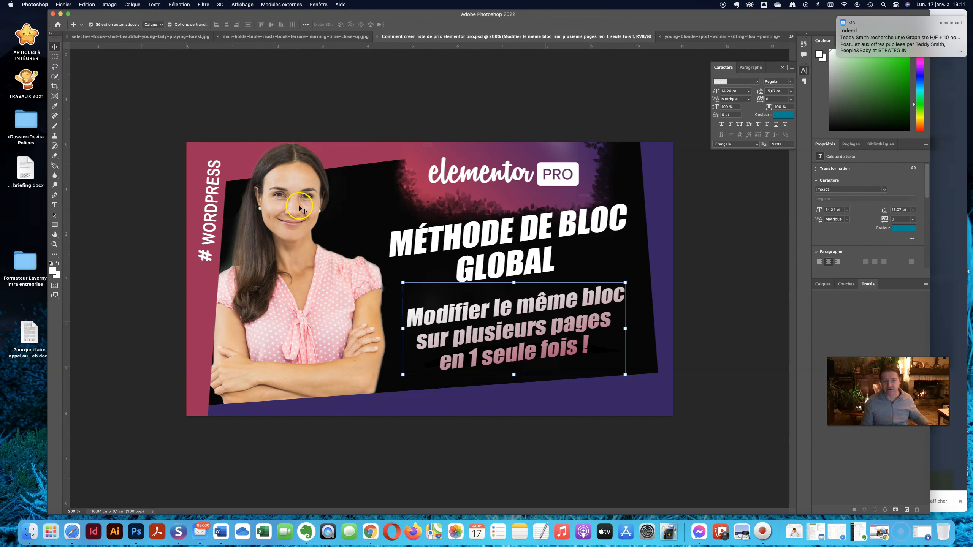
pyautogui.click(681, 37)
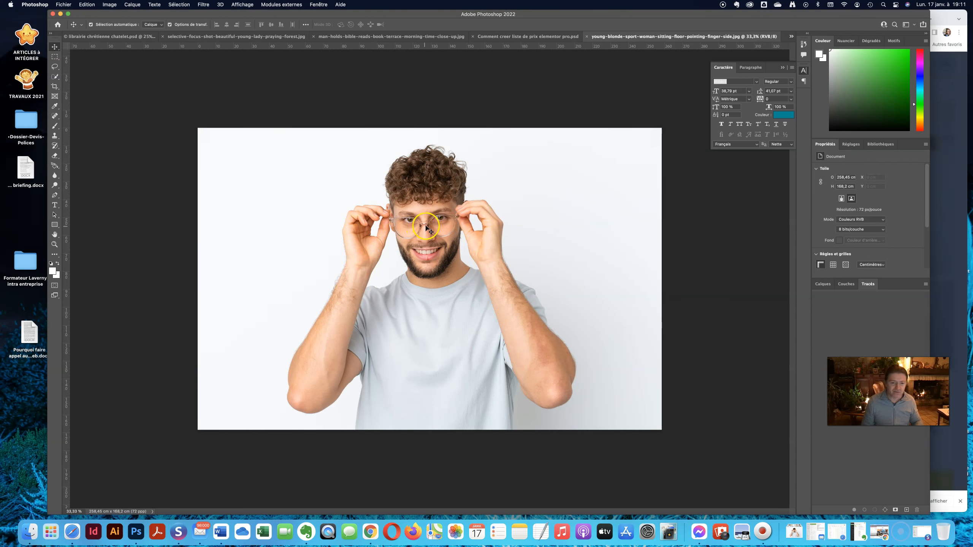
pyautogui.click(822, 284)
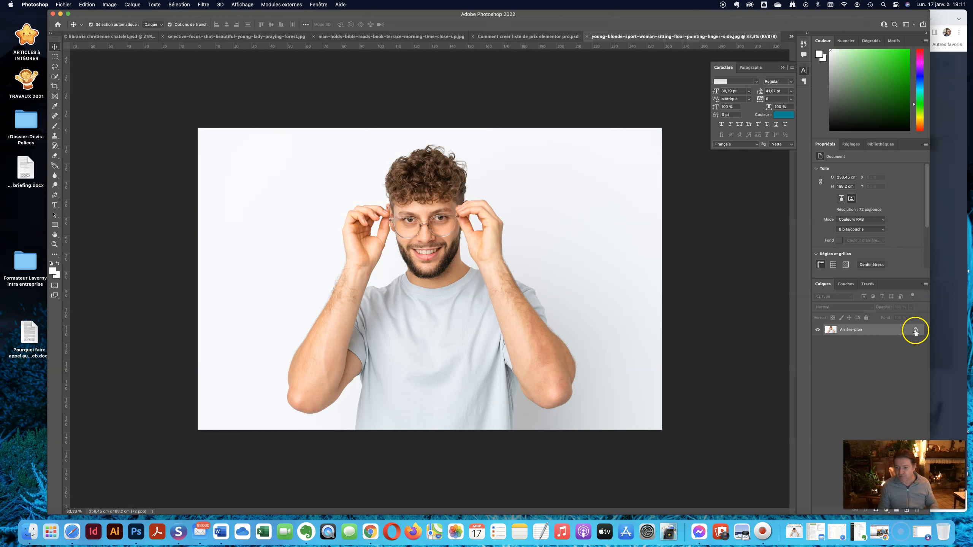
pyautogui.moveTo(916, 330); pyautogui.dragTo(916, 508)
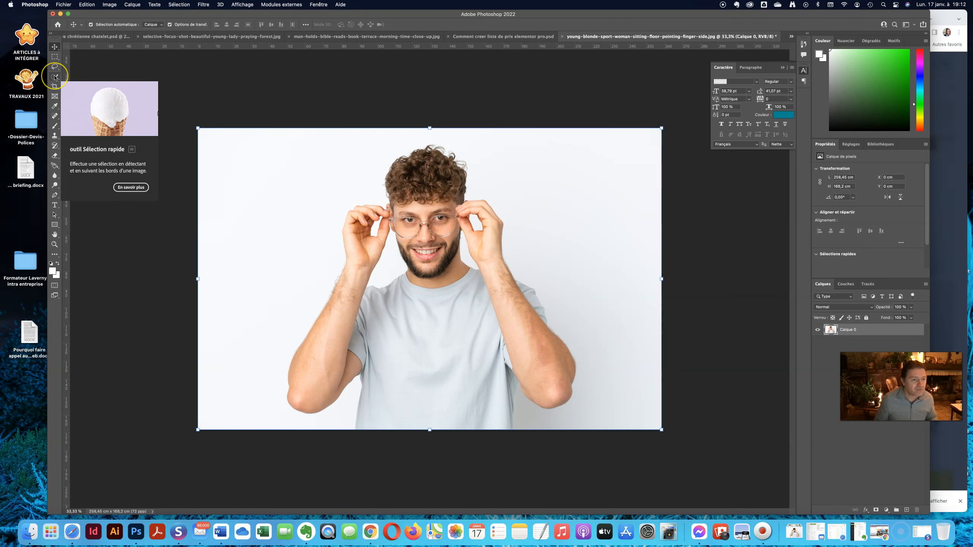
# Step: Select the white background around the man with Quick Selection, including the gaps between his arms and head
pyautogui.click(56, 79)
pyautogui.moveTo(234, 143)
pyautogui.mouseDown()
pyautogui.moveTo(286, 227)
pyautogui.moveTo(361, 102)
pyautogui.moveTo(316, 126)
pyautogui.mouseUp()
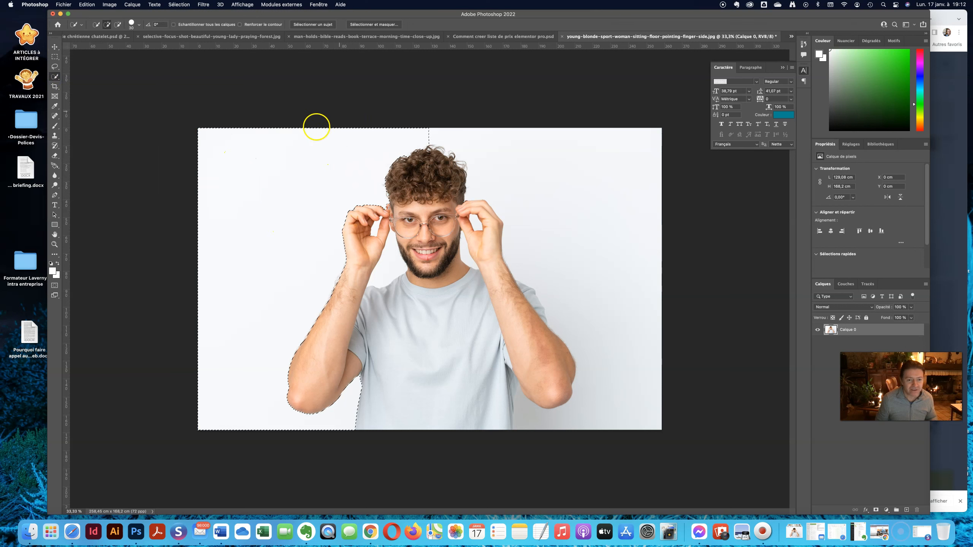
pyautogui.moveTo(455, 137); pyautogui.dragTo(628, 217)
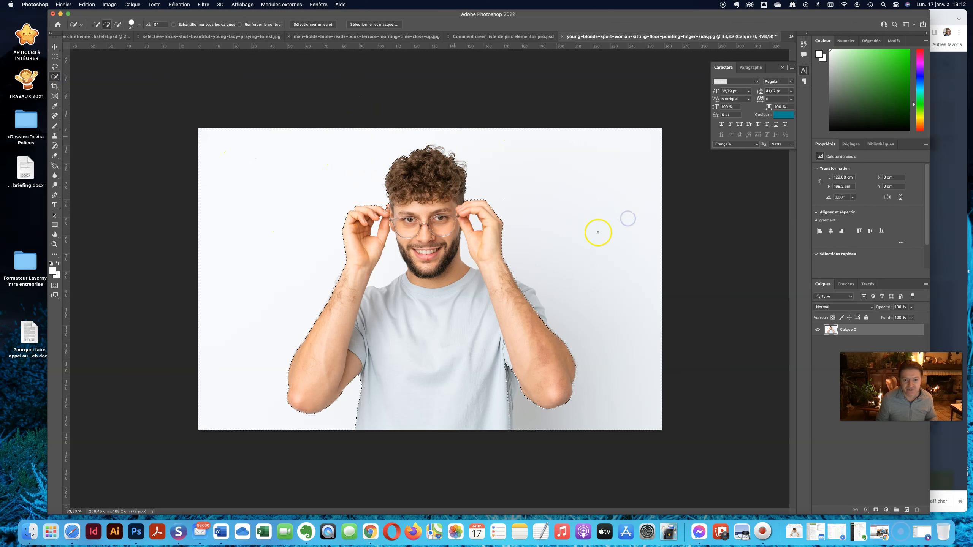
pyautogui.moveTo(572, 439); pyautogui.dragTo(302, 432)
pyautogui.moveTo(383, 282)
pyautogui.mouseDown()
pyautogui.moveTo(388, 265)
pyautogui.moveTo(459, 263)
pyautogui.moveTo(465, 253)
pyautogui.mouseUp()
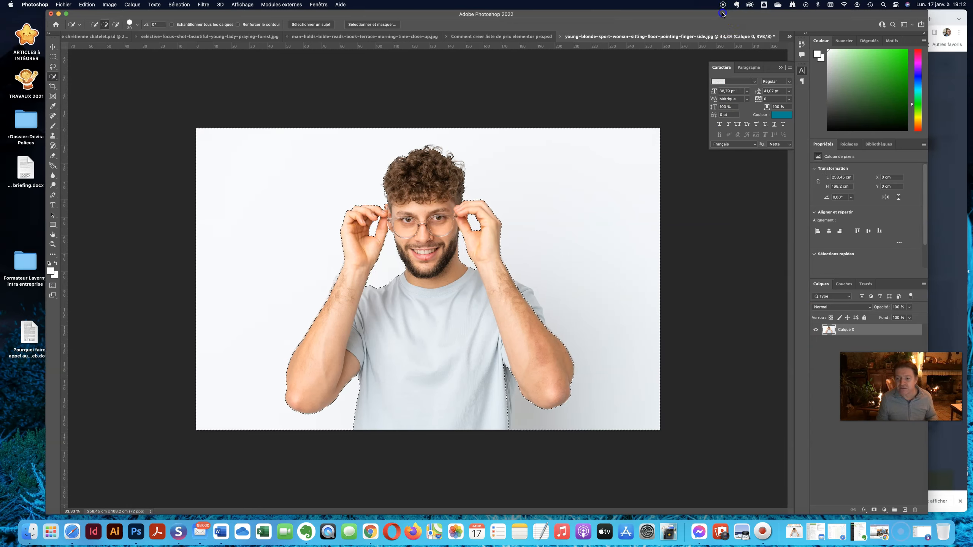
pyautogui.moveTo(730, 23); pyautogui.dragTo(688, 22)
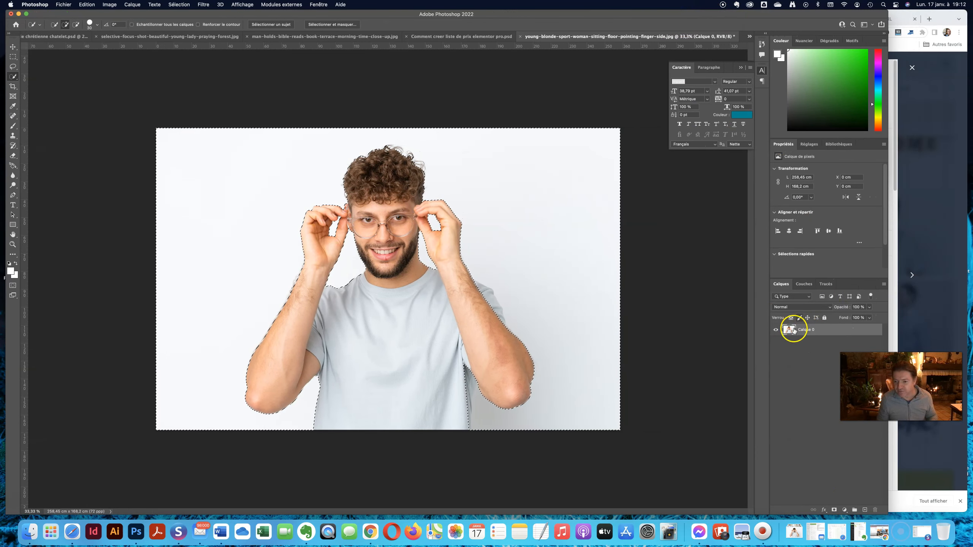
# Step: Invert the background selection so it covers the man, and add a layer mask that hides the white background
pyautogui.click(834, 510)
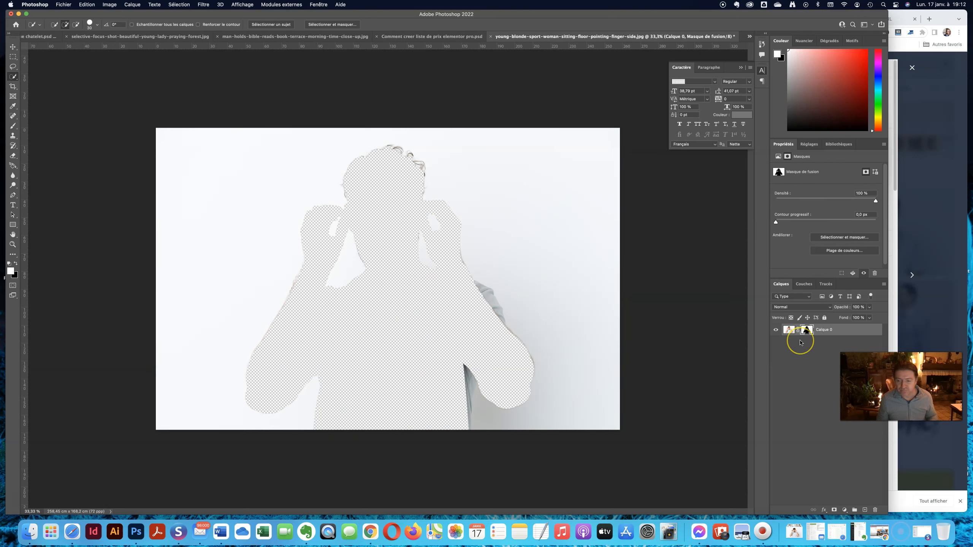
pyautogui.press('super+z')
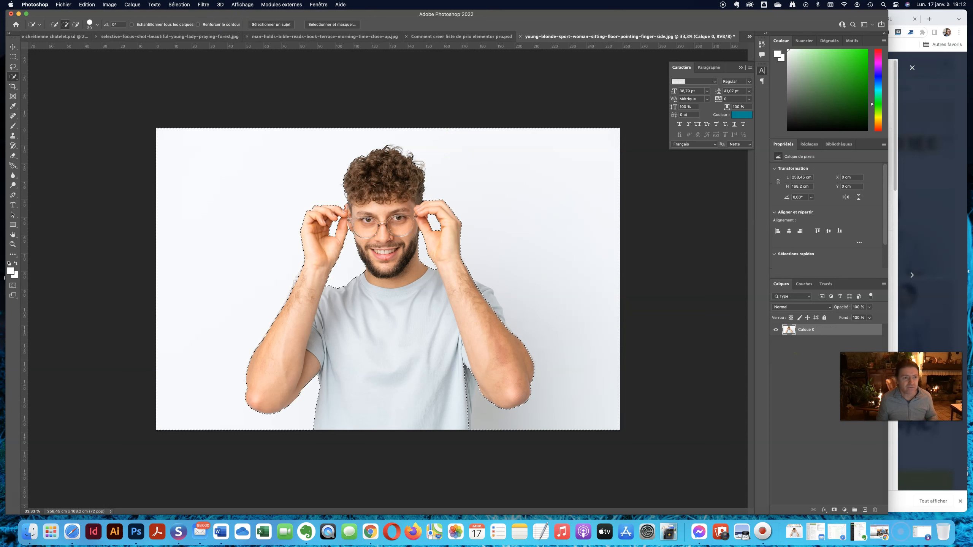
pyautogui.click(177, 4)
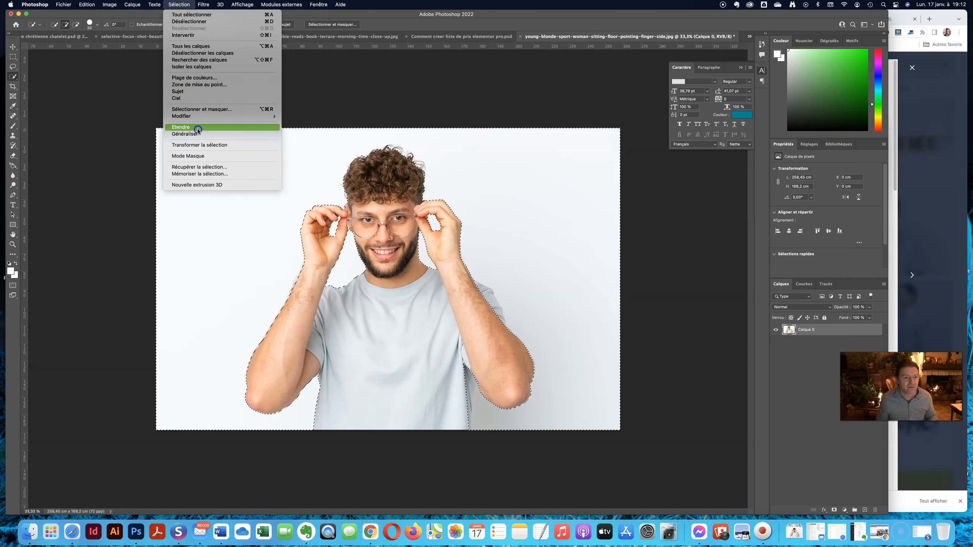
pyautogui.moveTo(198, 116)
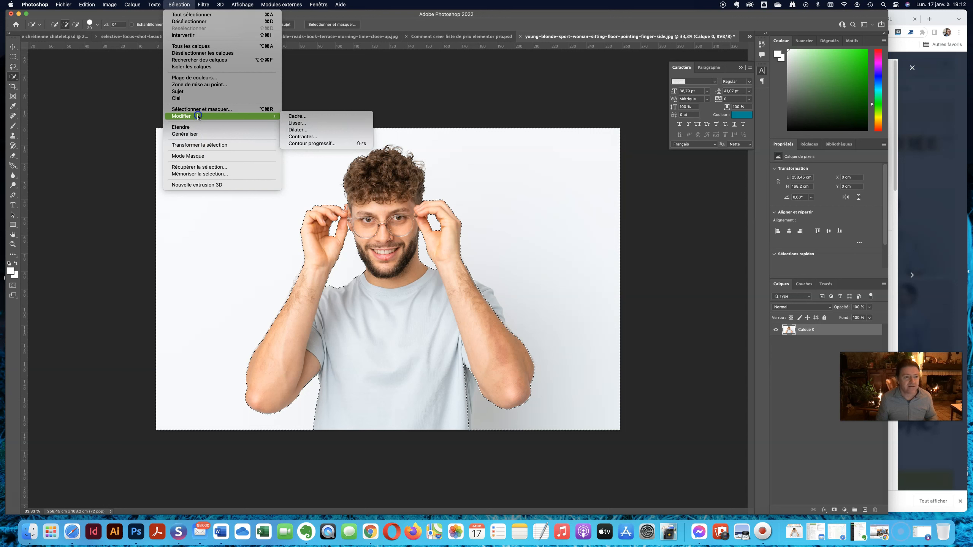
pyautogui.moveTo(108, 4)
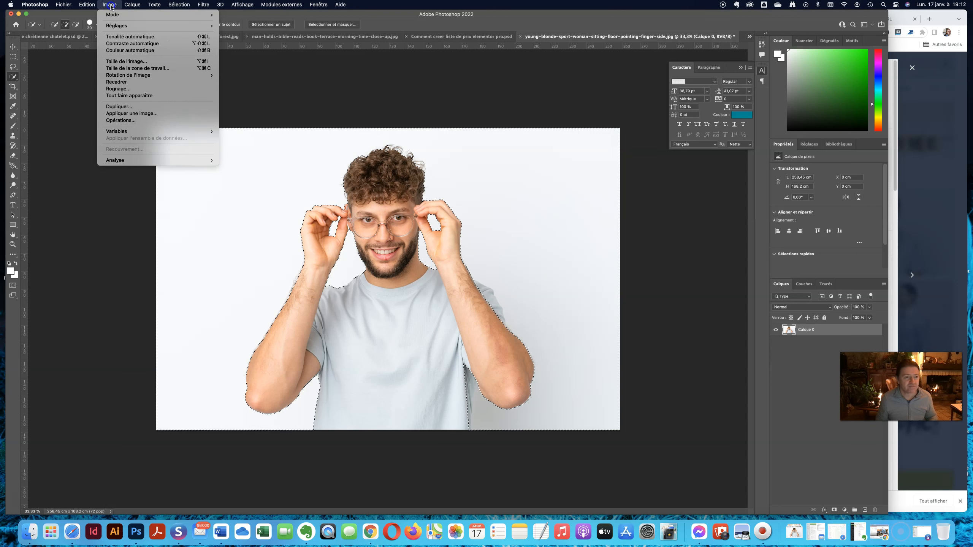
pyautogui.moveTo(174, 5)
pyautogui.click(186, 38)
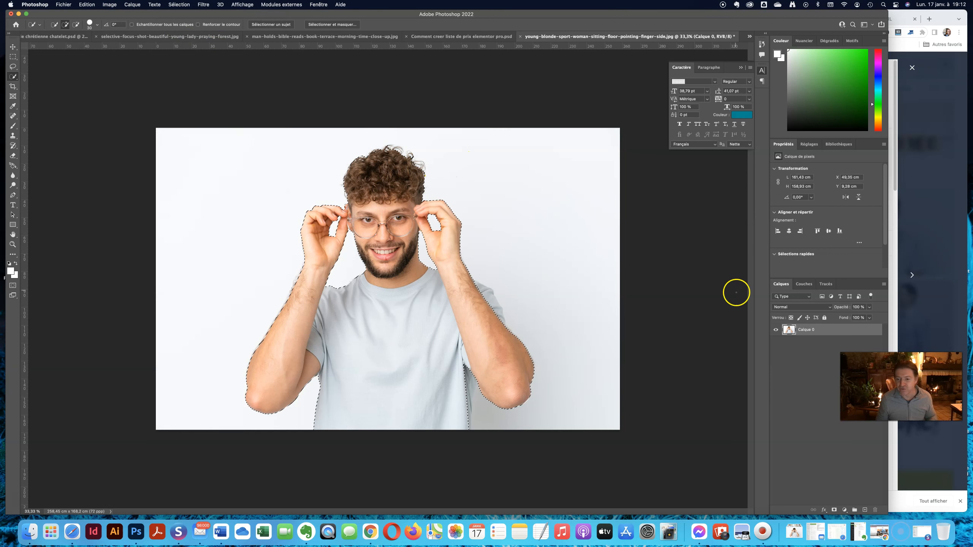
pyautogui.click(835, 510)
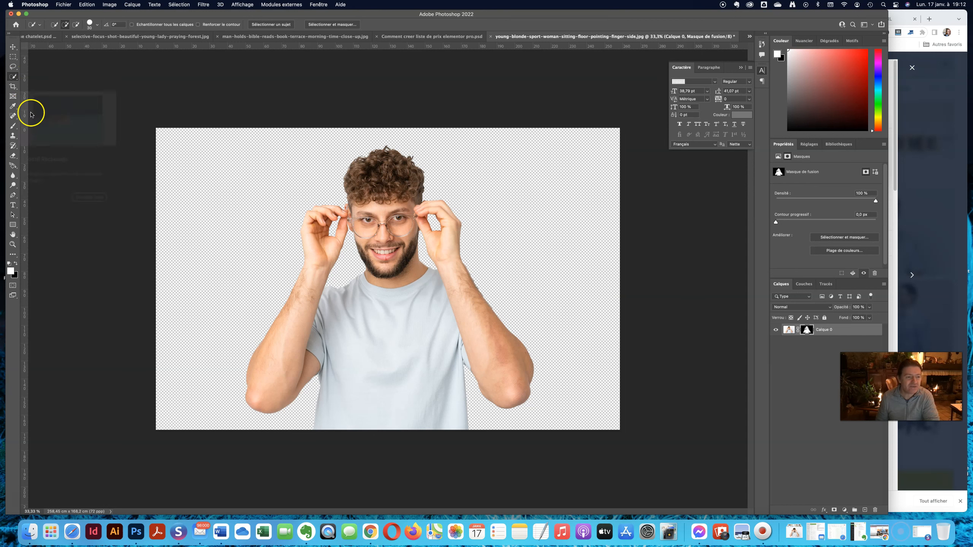
# Step: Copy the masked man into the Elementor PRO thumbnail document and place his layer directly above Calque 14
pyautogui.click(13, 46)
pyautogui.click(427, 37)
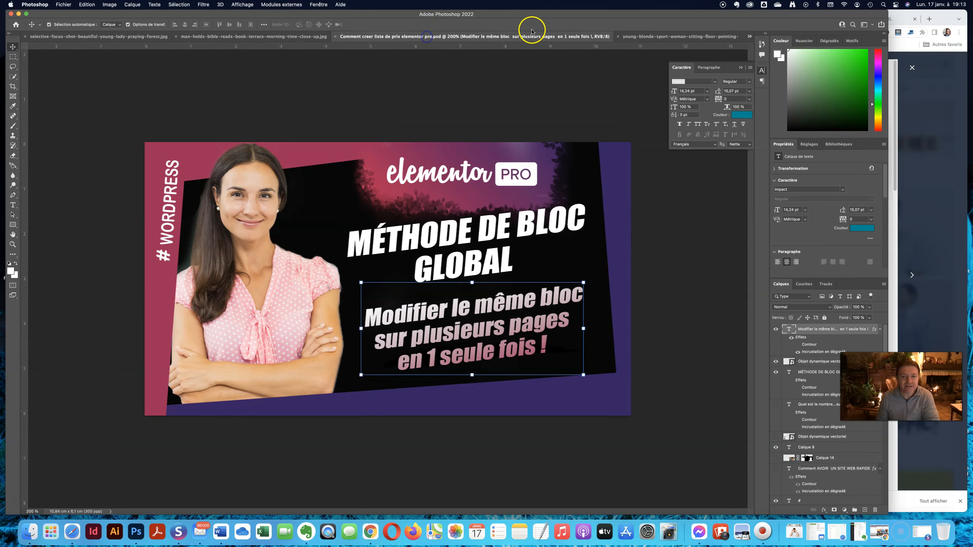
pyautogui.click(632, 36)
pyautogui.moveTo(405, 172); pyautogui.dragTo(430, 222)
pyautogui.moveTo(466, 195); pyautogui.dragTo(402, 314)
pyautogui.moveTo(411, 269); pyautogui.dragTo(389, 343)
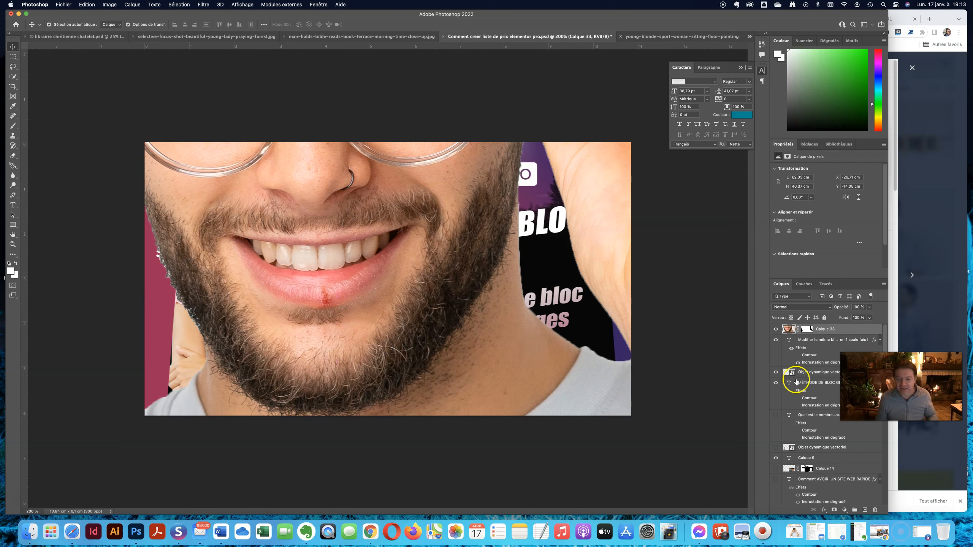
pyautogui.moveTo(790, 330); pyautogui.dragTo(809, 460)
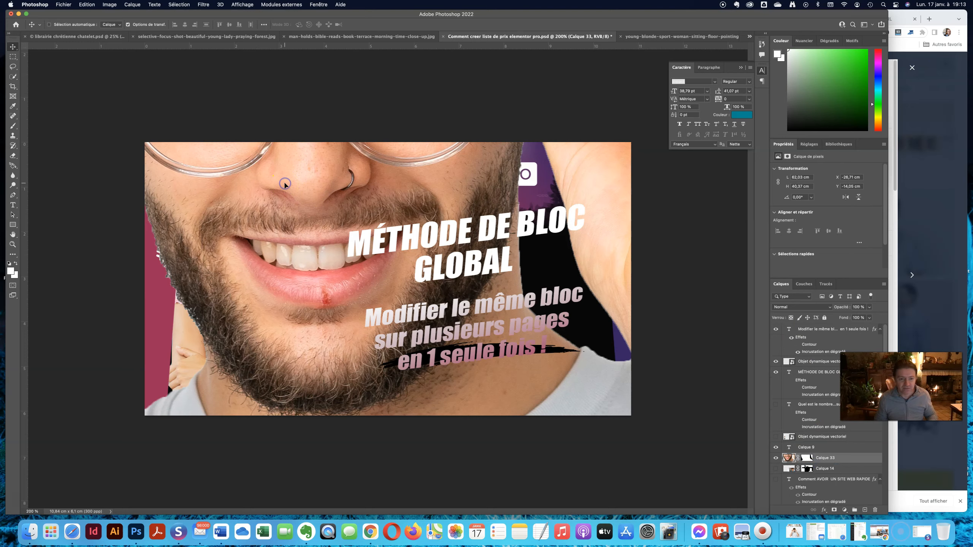
# Step: Scale the man's layer down proportionally to about 16% so he roughly fits the thumbnail
pyautogui.press('super+minus')
pyautogui.press('super+minus')
pyautogui.press('super+minus')
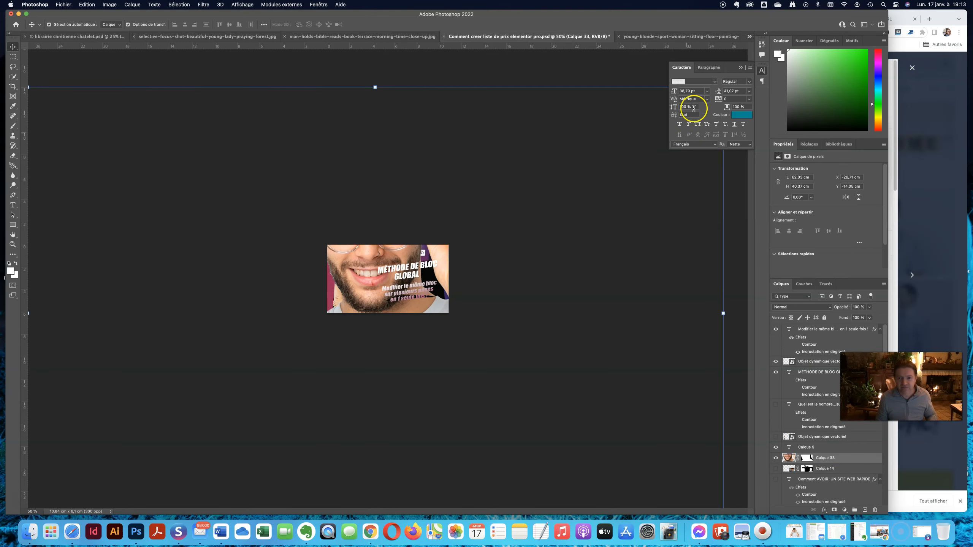
pyautogui.press('super+minus')
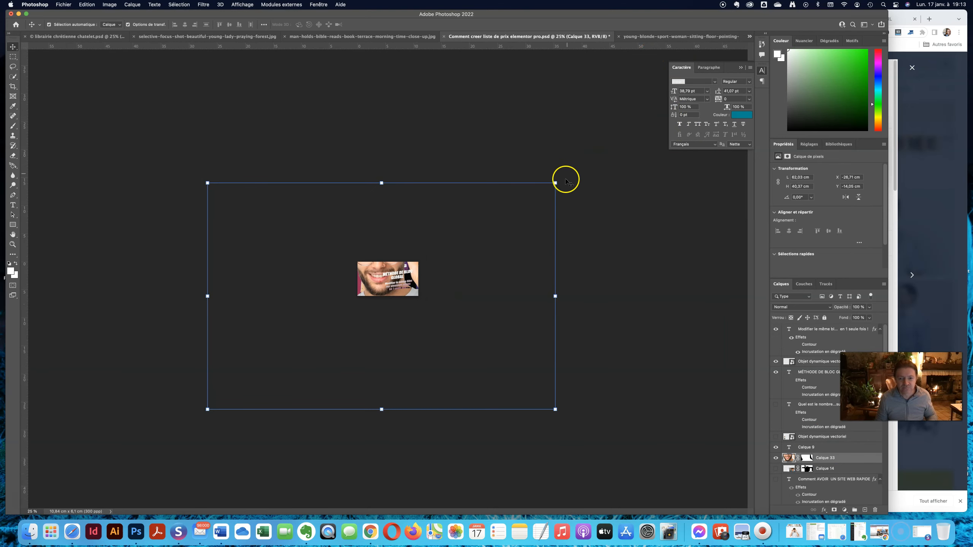
pyautogui.moveTo(556, 183); pyautogui.dragTo(423, 269)
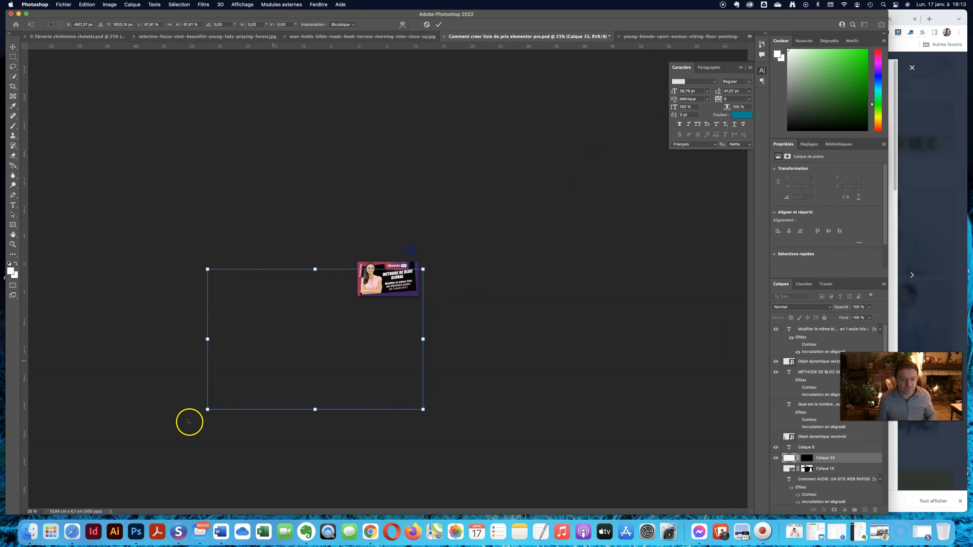
pyautogui.moveTo(207, 410); pyautogui.dragTo(350, 316)
pyautogui.moveTo(421, 314); pyautogui.dragTo(407, 305)
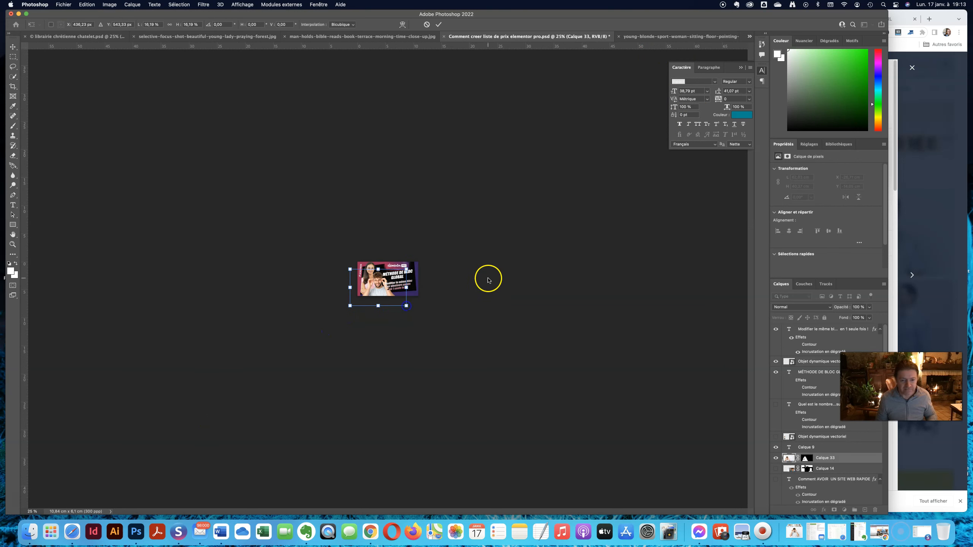
# Step: Position the man over the woman beside the title, enlarge him slightly to about 10.1 cm layer width, and apply the transformation
pyautogui.press('super+plus')
pyautogui.press('super+plus')
pyautogui.press('super+plus')
pyautogui.press('super+plus')
pyautogui.press('super+plus')
pyautogui.press('super+plus')
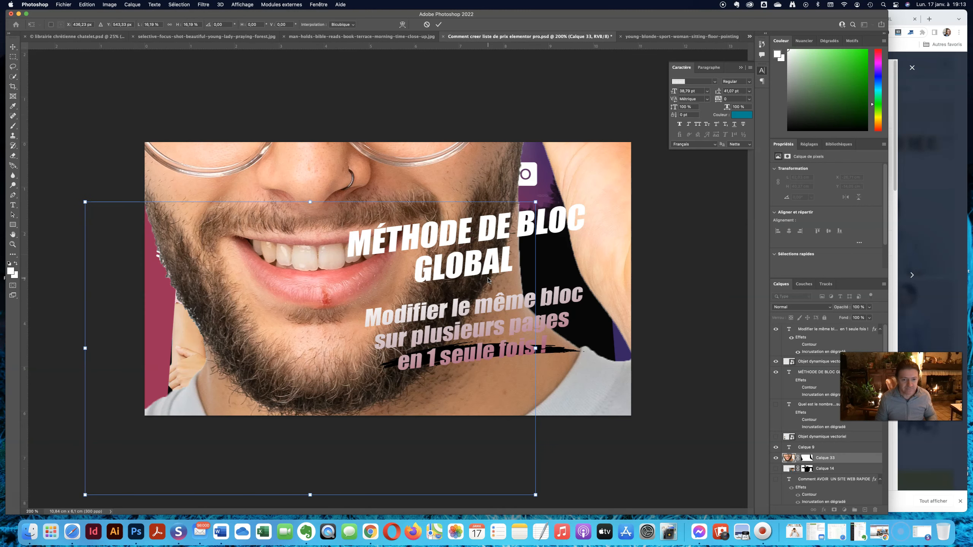
pyautogui.moveTo(226, 320); pyautogui.dragTo(173, 241)
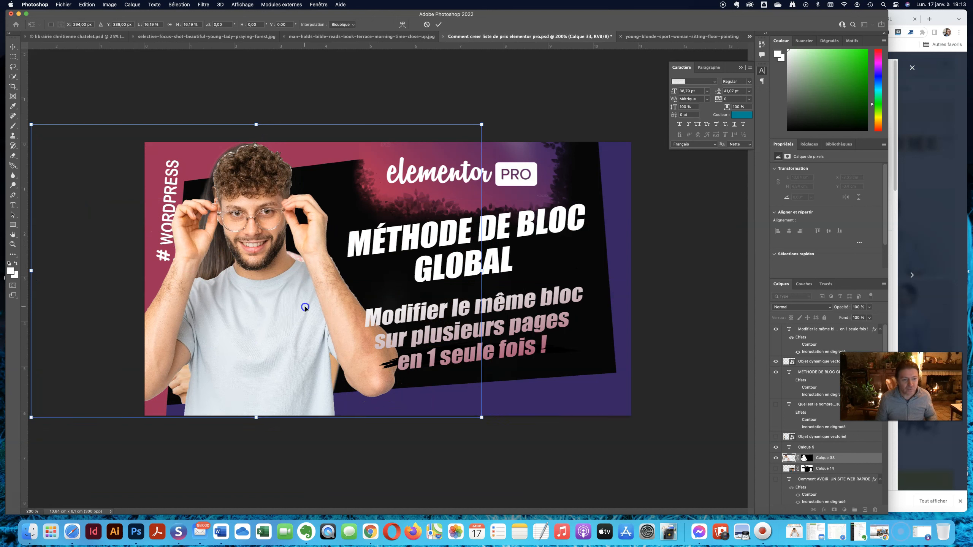
pyautogui.moveTo(480, 414)
pyautogui.mouseDown()
pyautogui.moveTo(459, 415)
pyautogui.moveTo(483, 423)
pyautogui.mouseUp()
pyautogui.press('Return')
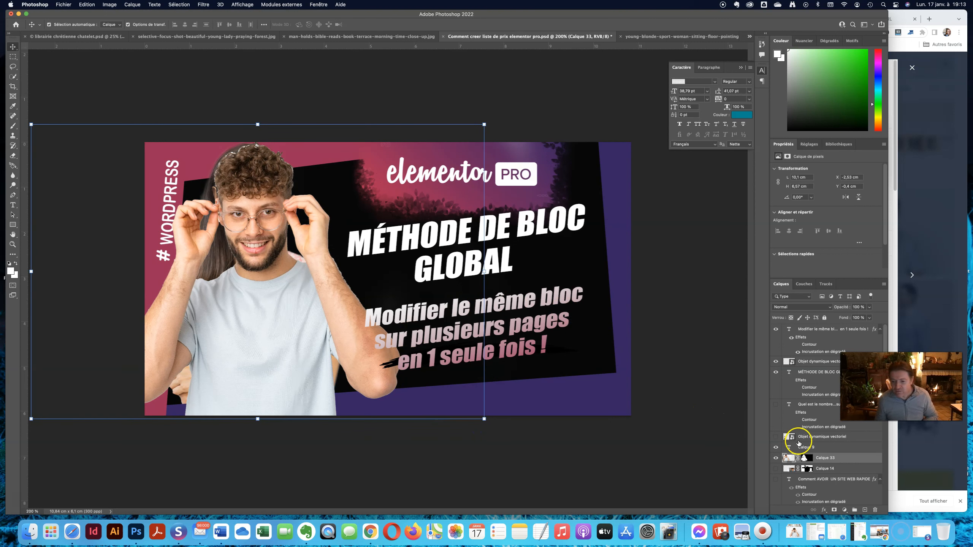
# Step: Replace the woman by moving the man's layer directly above Calque 31 and hiding Calque 31, and nudge the man slightly right
pyautogui.scroll(-5, 799, 444)
pyautogui.scroll(-4, 783, 413)
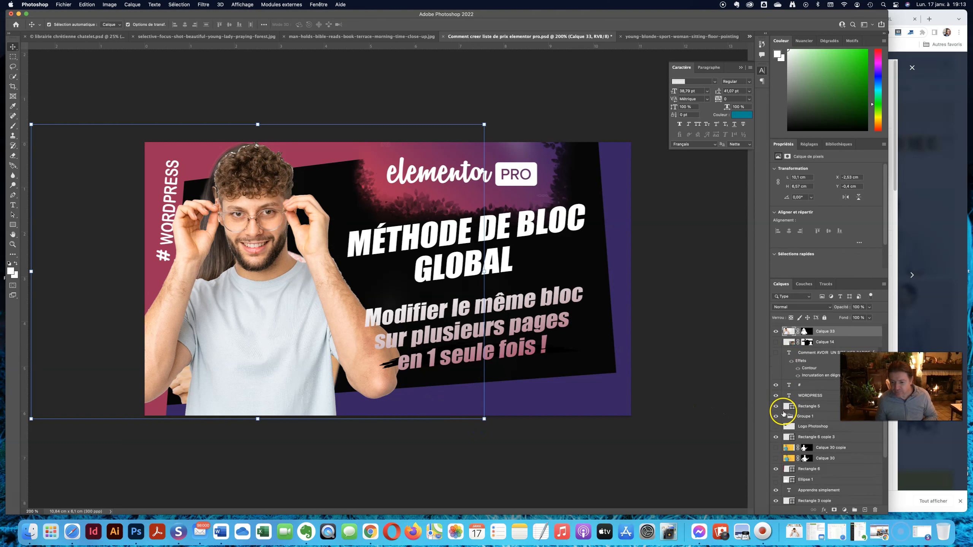
pyautogui.scroll(2, 783, 413)
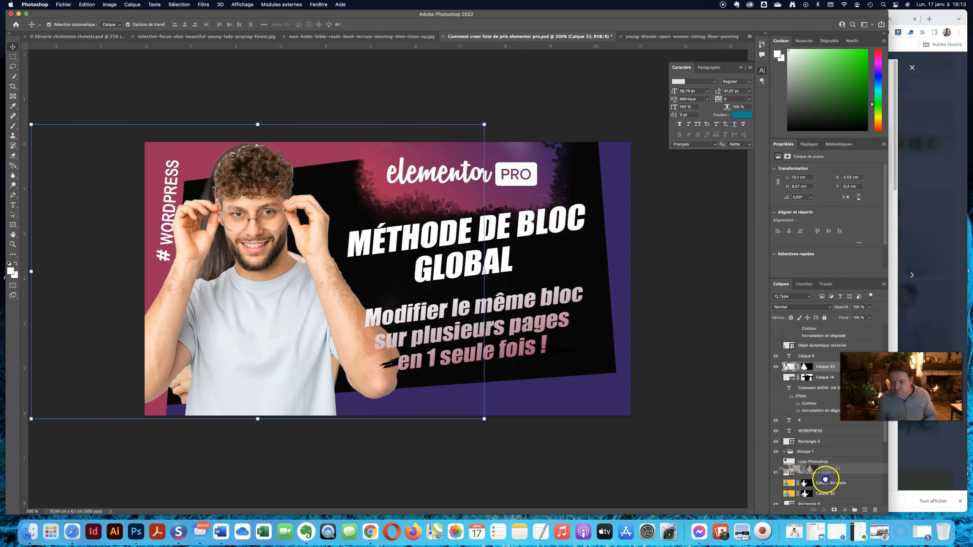
pyautogui.scroll(-5, 837, 536)
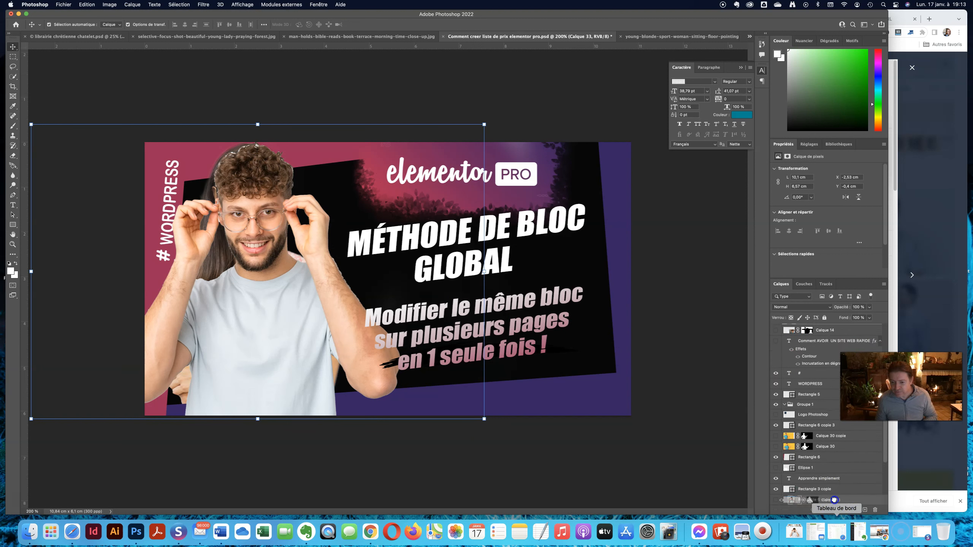
pyautogui.moveTo(830, 527); pyautogui.dragTo(828, 470)
pyautogui.click(775, 477)
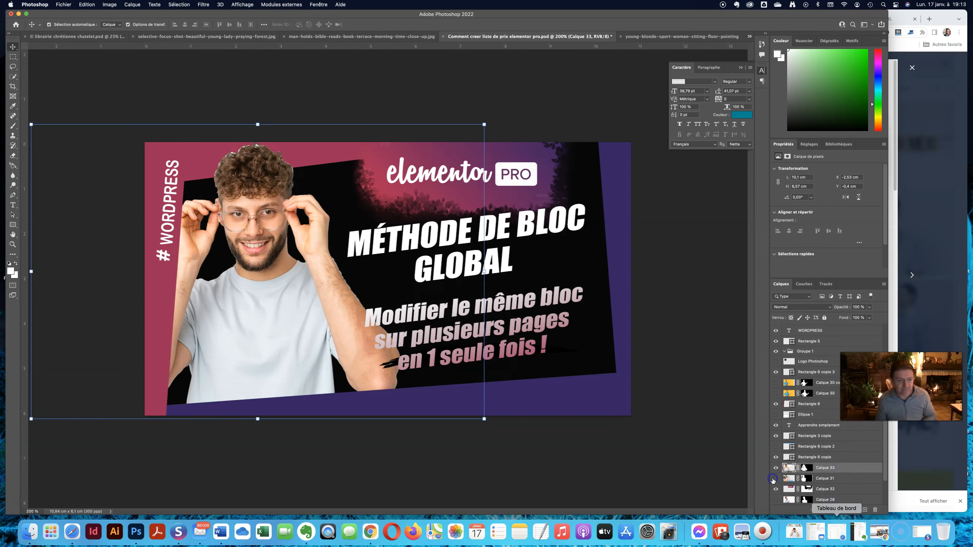
pyautogui.moveTo(307, 286); pyautogui.dragTo(314, 288)
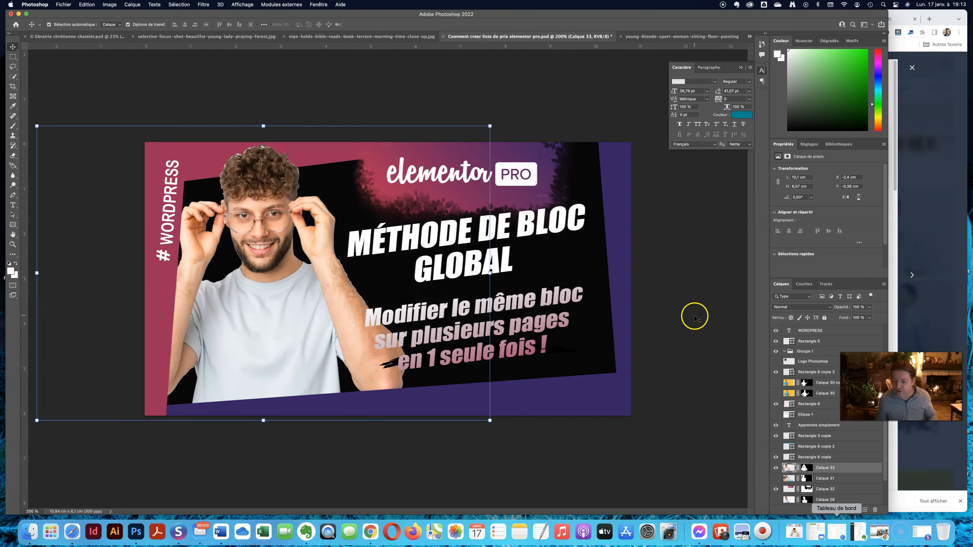
pyautogui.doubleClick(805, 468)
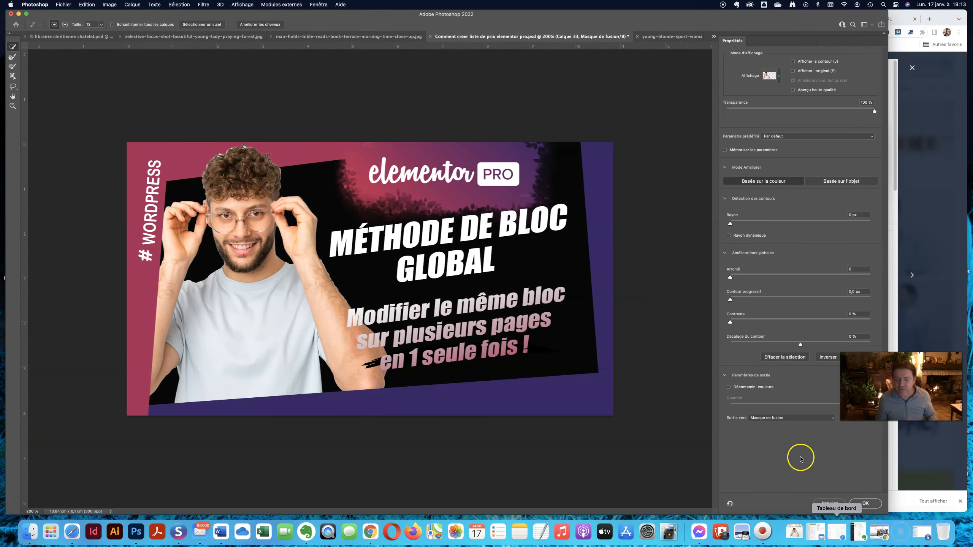
pyautogui.click(821, 504)
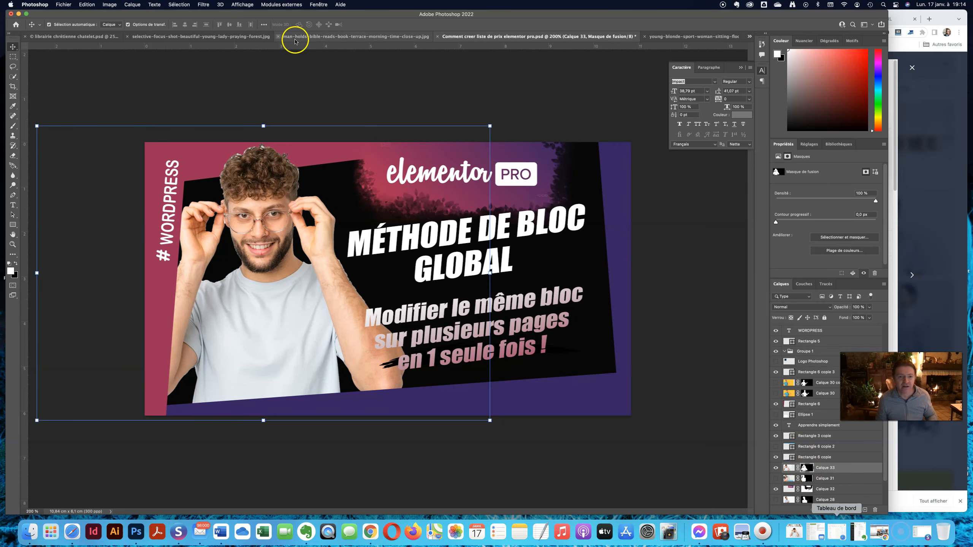
pyautogui.click(676, 36)
pyautogui.click(432, 36)
# Step: Save the thumbnail in Photoshop format in the Bureau folder as "Comment creer un slider avec elementor pro.psd", keeping maximum compatibility
pyautogui.click(64, 4)
pyautogui.click(78, 80)
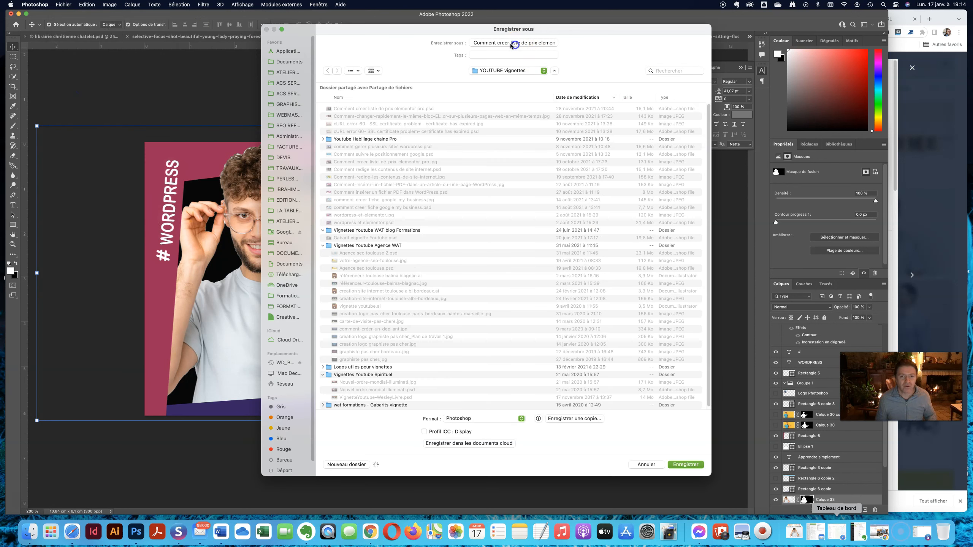
pyautogui.click(504, 42)
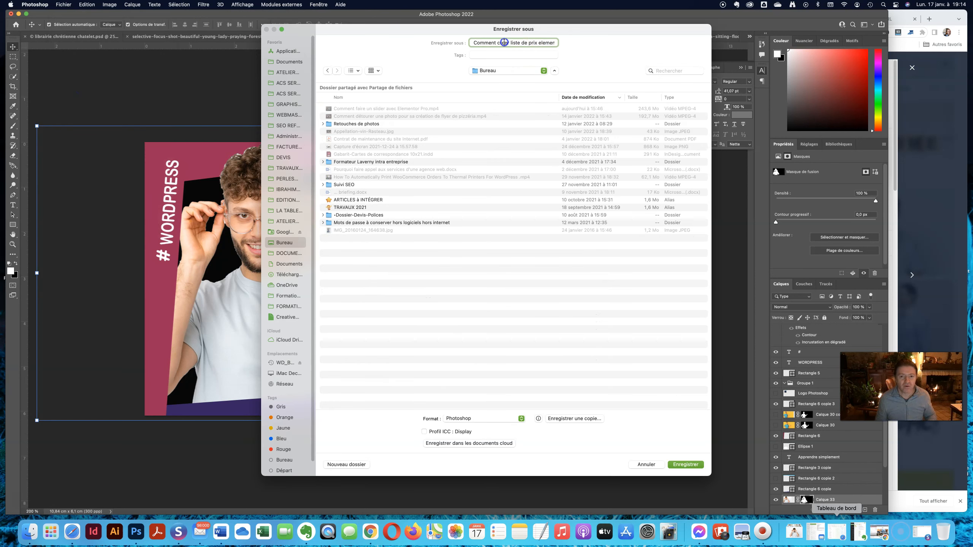
pyautogui.moveTo(538, 41); pyautogui.dragTo(538, 42)
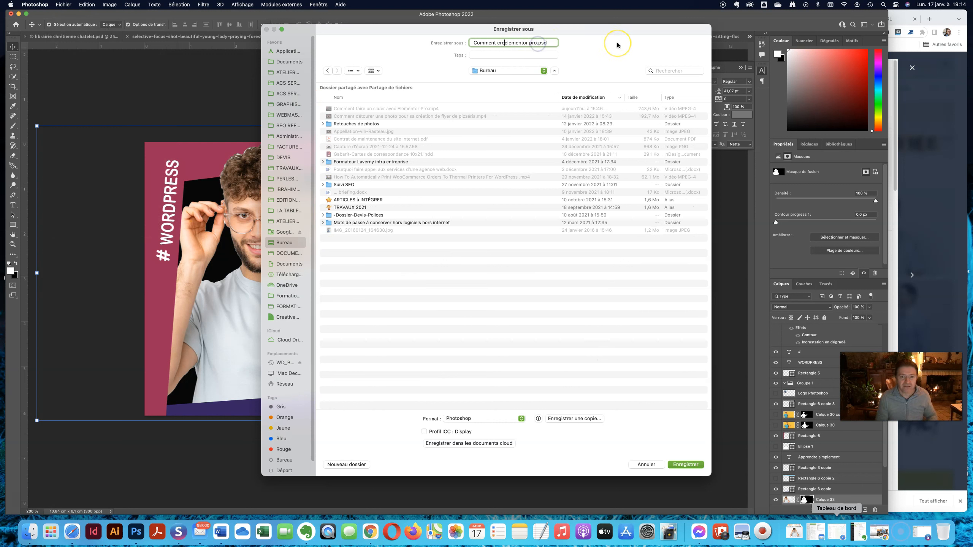
pyautogui.write('un slider avec e')
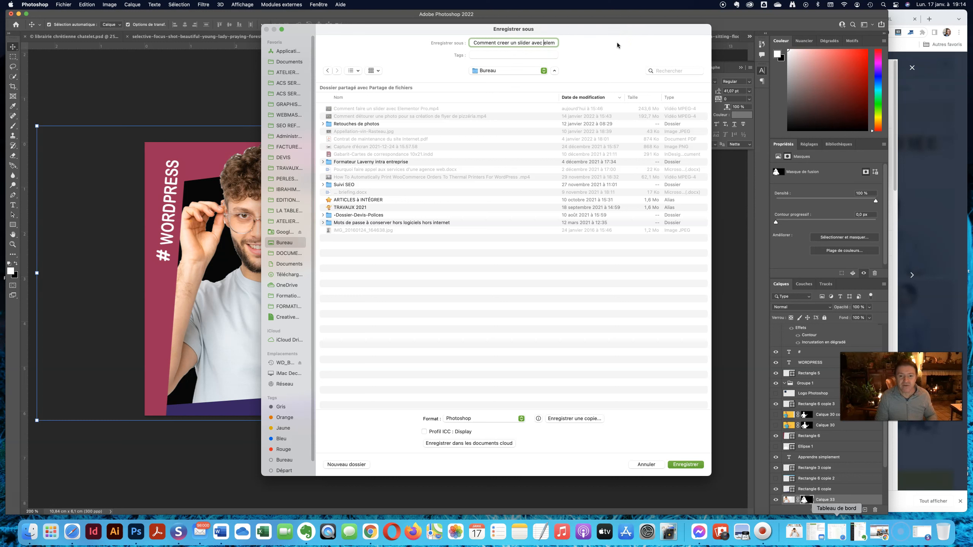
pyautogui.press('Down')
pyautogui.press('Return')
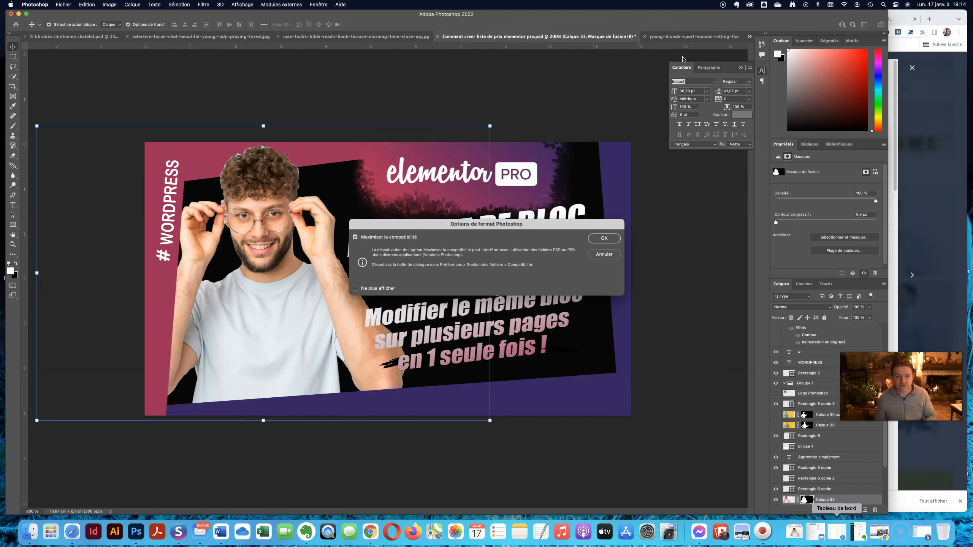
pyautogui.click(604, 238)
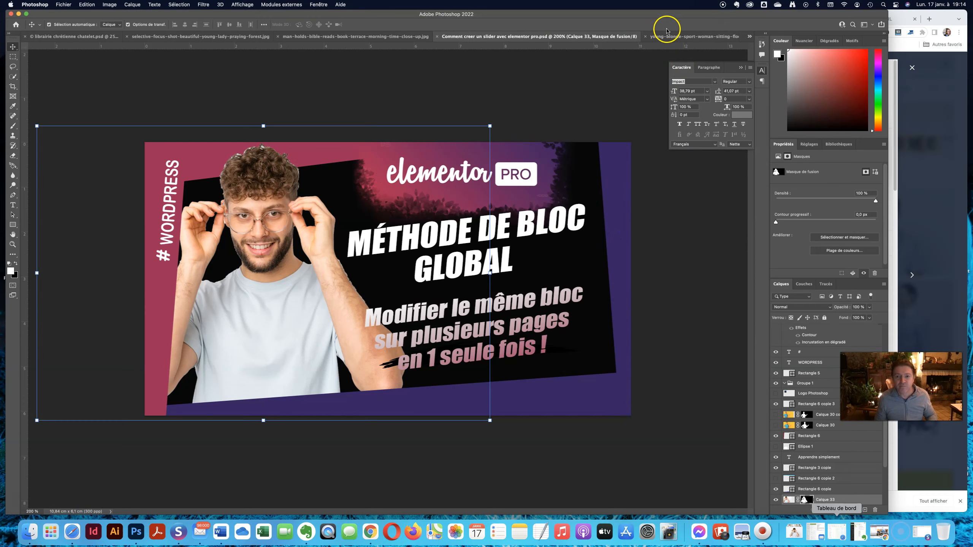
# Step: Add two new layers to the man's photo document and move Calque 1 beneath Calque 0
pyautogui.click(676, 36)
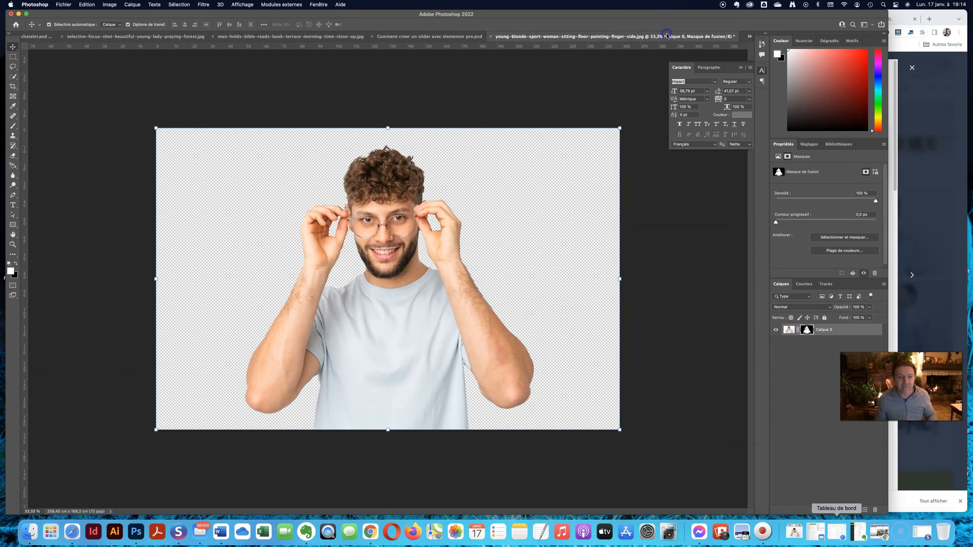
pyautogui.click(865, 510)
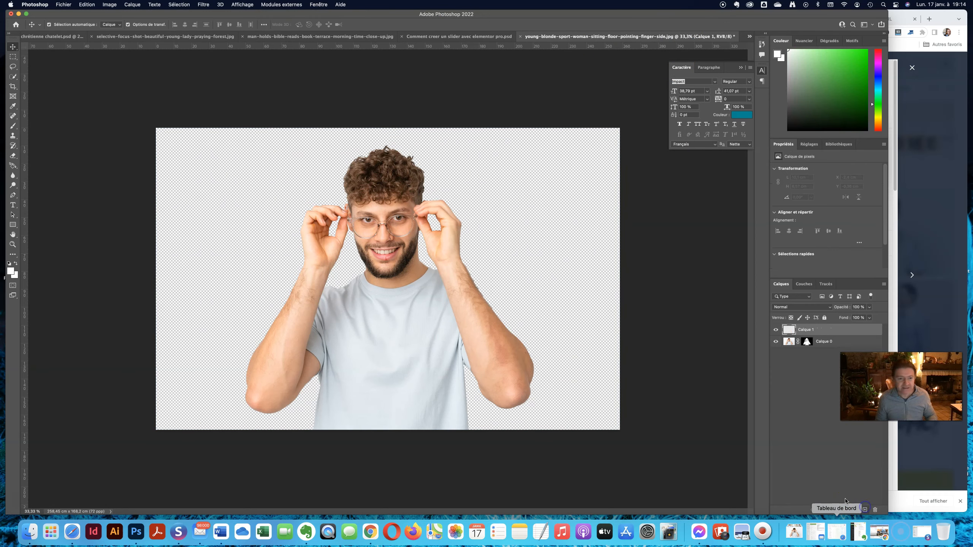
pyautogui.click(864, 509)
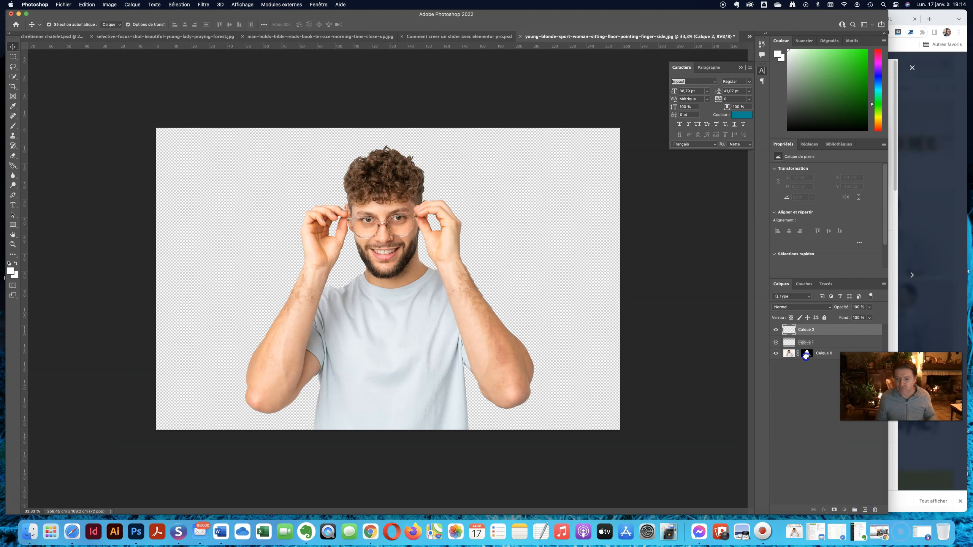
pyautogui.moveTo(806, 355); pyautogui.dragTo(805, 362)
# Step: Set the foreground colour to pure red and fill Calque 1 with the Paint Bucket as a background behind the man
pyautogui.click(10, 272)
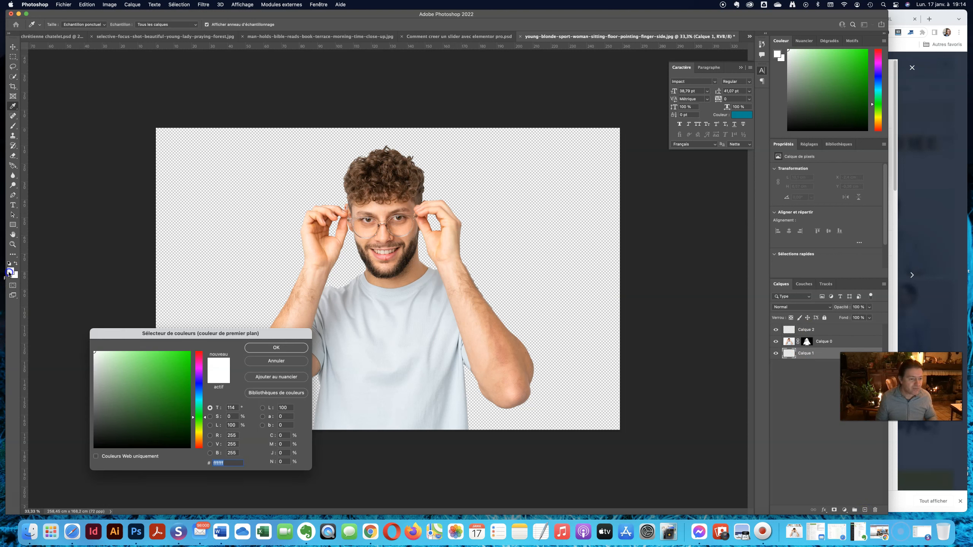
pyautogui.moveTo(197, 439)
pyautogui.mouseDown()
pyautogui.moveTo(210, 349)
pyautogui.moveTo(201, 342)
pyautogui.mouseUp()
pyautogui.click(253, 348)
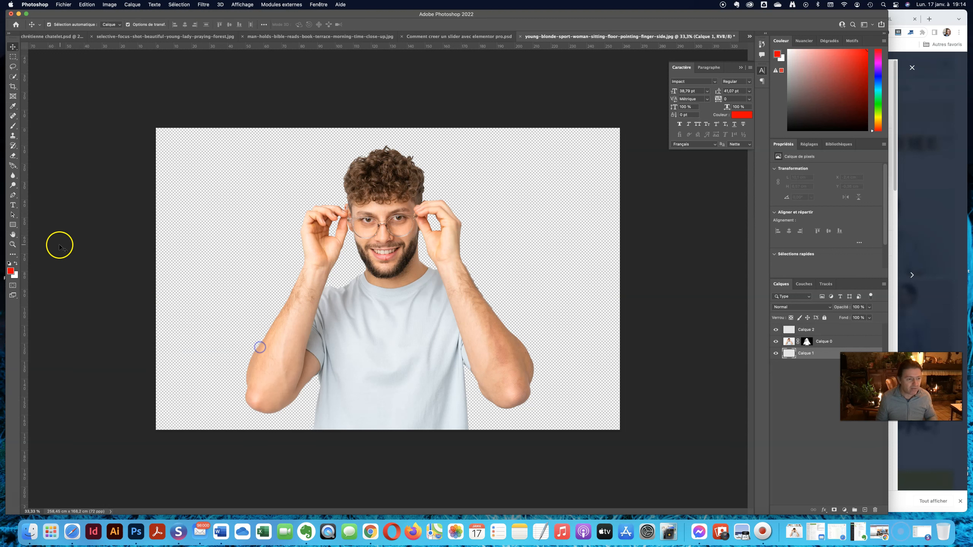
pyautogui.click(14, 247)
pyautogui.click(13, 254)
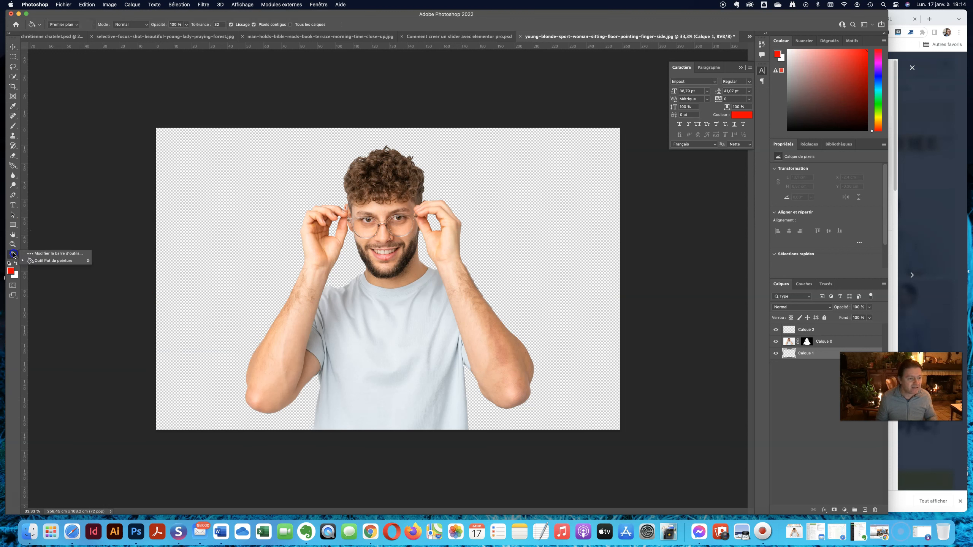
pyautogui.click(240, 301)
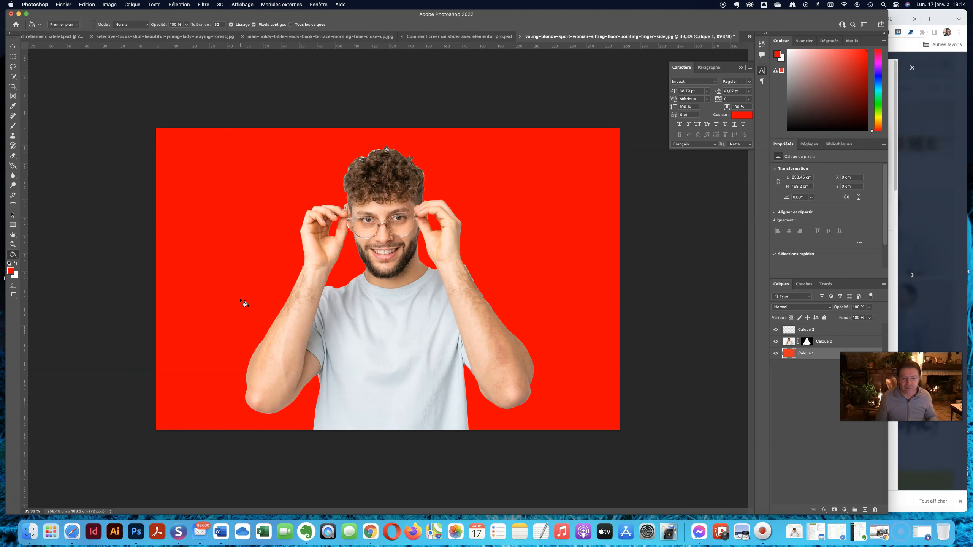
# Step: Feather the layer mask of Calque 0 by a few pixels while checking the man's hair edges at 200%
pyautogui.press('z')
pyautogui.click(364, 152)
pyautogui.click(364, 82)
pyautogui.click(364, 81)
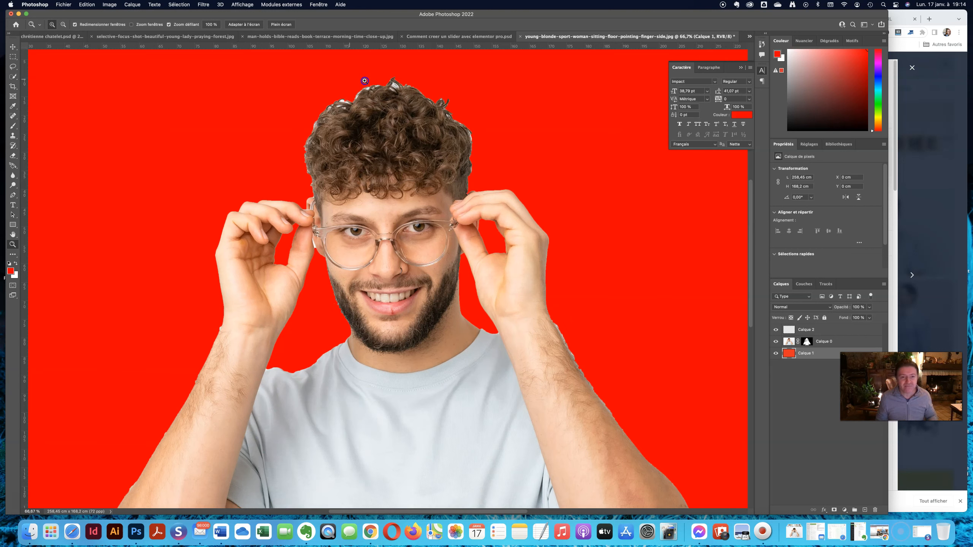
pyautogui.click(364, 81)
pyautogui.click(364, 82)
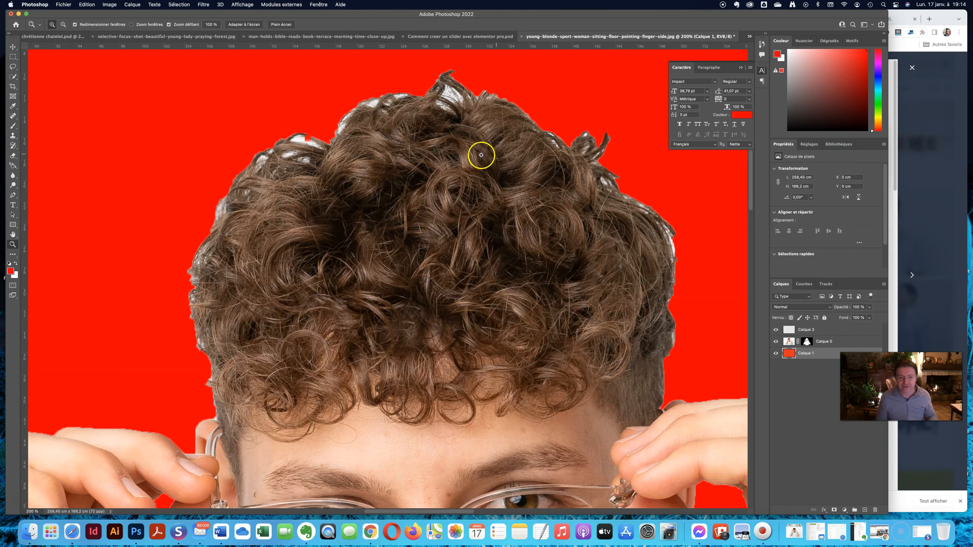
pyautogui.click(791, 342)
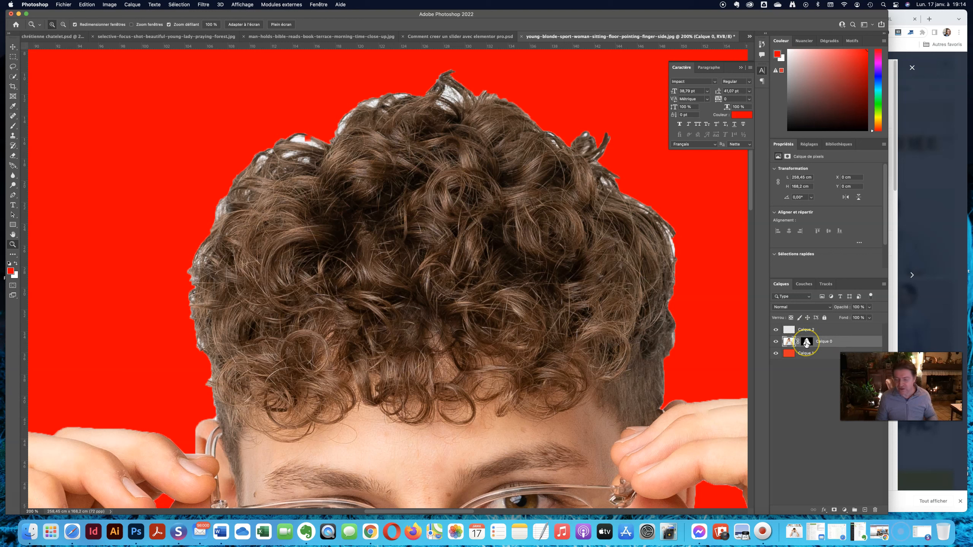
pyautogui.click(807, 341)
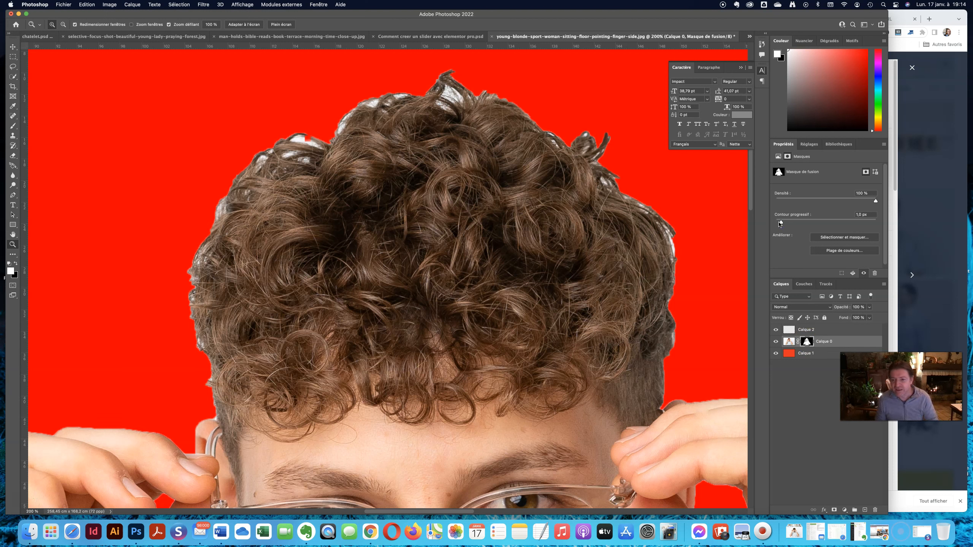
pyautogui.moveTo(789, 223); pyautogui.dragTo(791, 223)
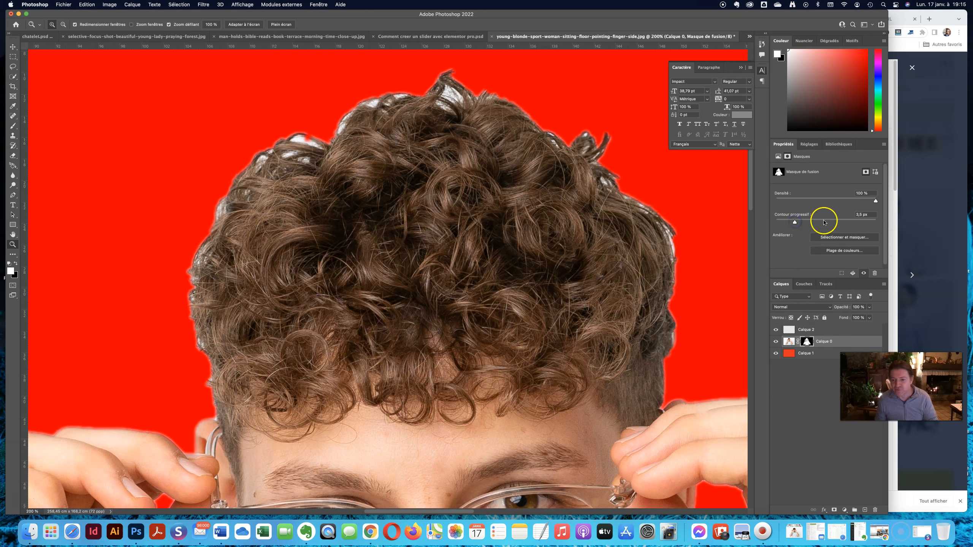
# Step: Edit Calque 0's mask in Select and Mask, adding an area beside the upper-right hair edge with Quick Selection and subtracting it again
pyautogui.doubleClick(806, 342)
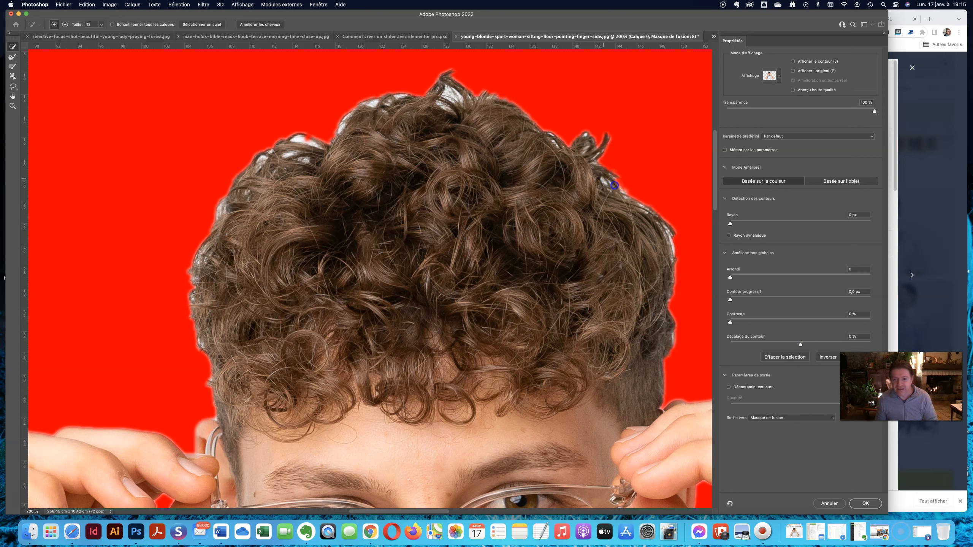
pyautogui.moveTo(648, 199)
pyautogui.mouseDown()
pyautogui.moveTo(624, 191)
pyautogui.moveTo(647, 191)
pyautogui.moveTo(634, 188)
pyautogui.moveTo(621, 200)
pyautogui.moveTo(619, 184)
pyautogui.mouseUp()
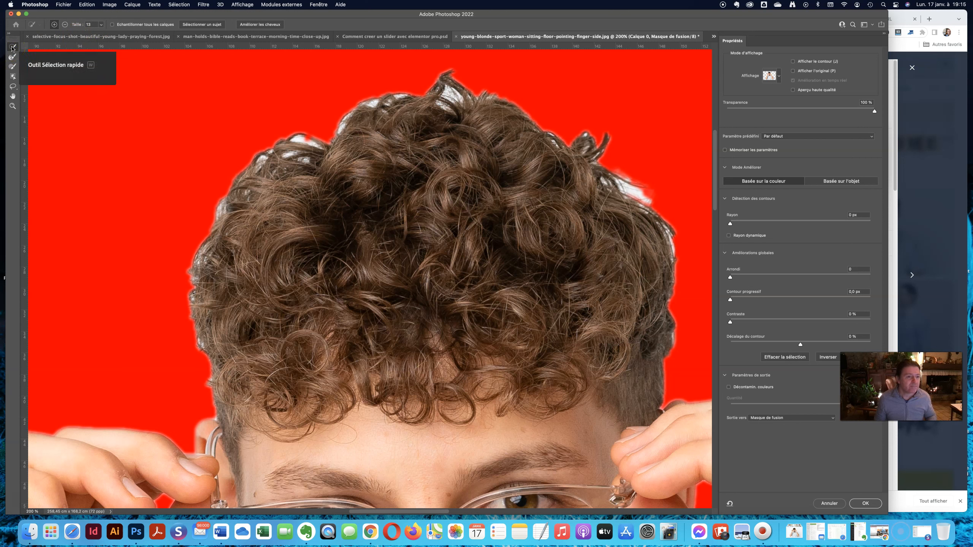
pyautogui.click(64, 25)
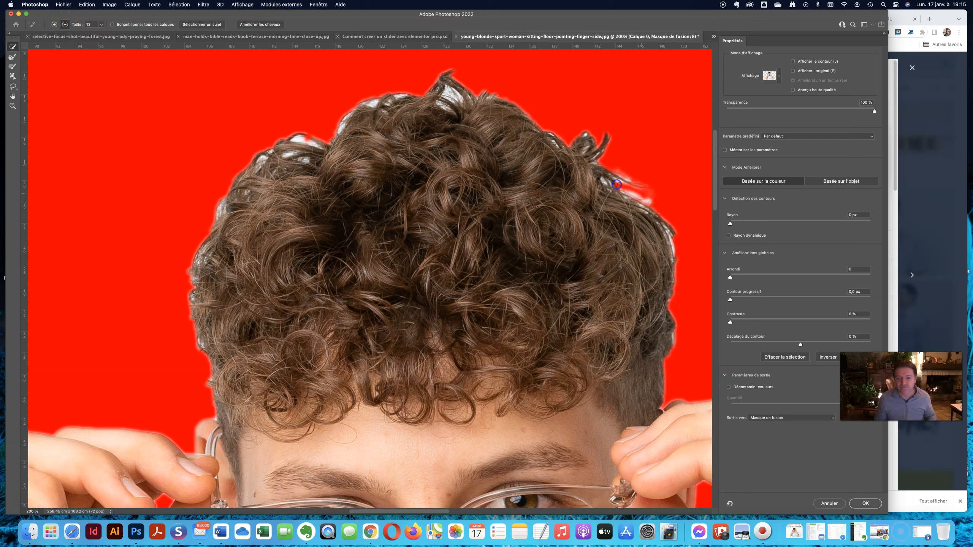
pyautogui.moveTo(655, 201); pyautogui.dragTo(631, 192)
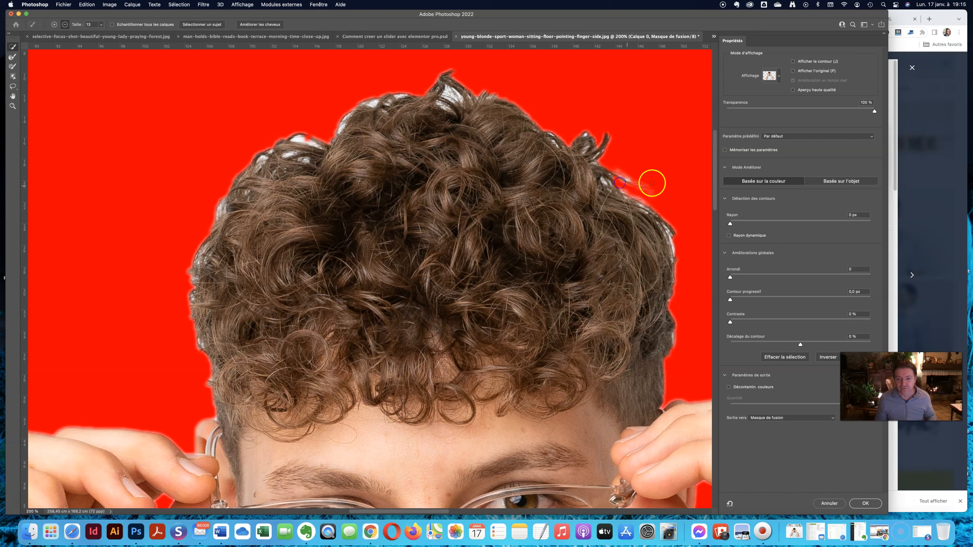
# Step: Subtract the white background patches along the top and upper-left edges of the hair with the Quick Selection tool
pyautogui.moveTo(451, 94); pyautogui.dragTo(430, 86)
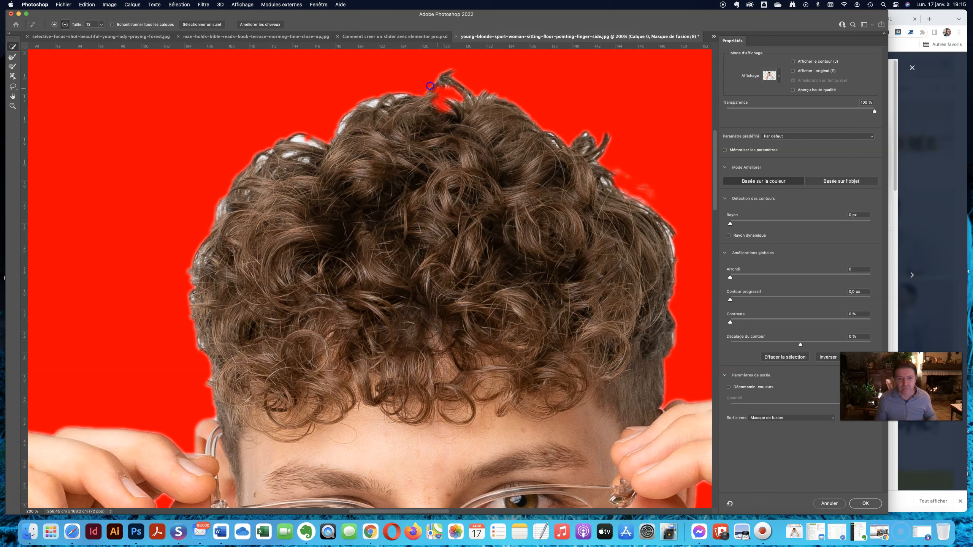
pyautogui.moveTo(371, 104); pyautogui.dragTo(339, 128)
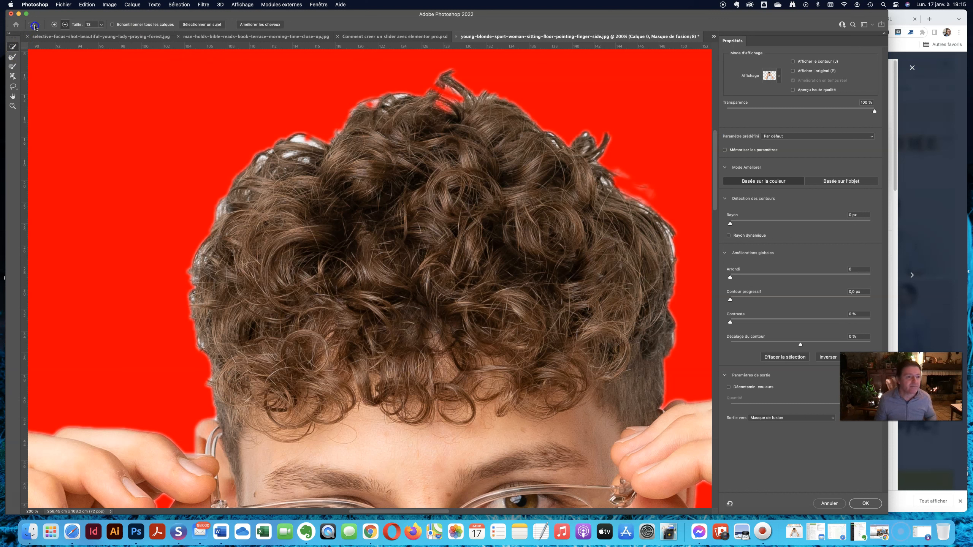
pyautogui.click(13, 47)
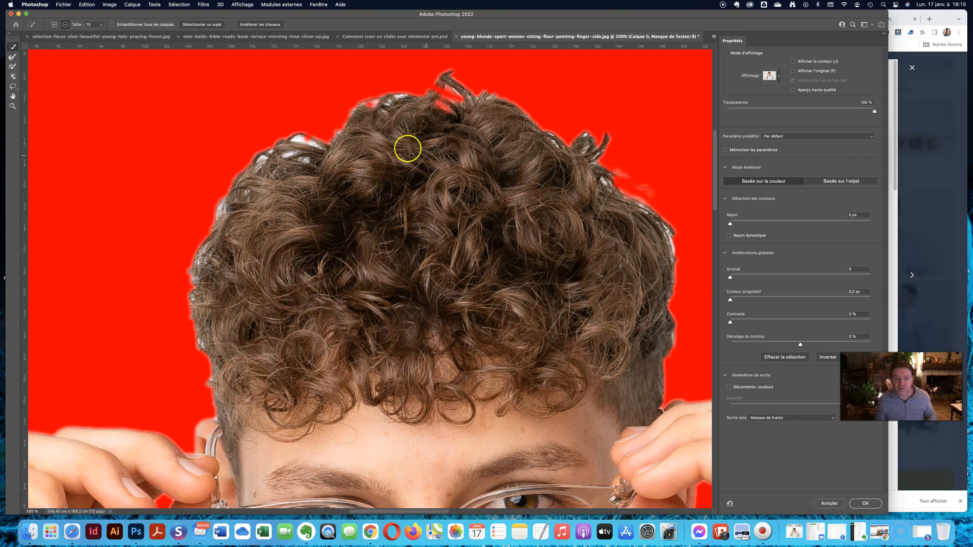
pyautogui.moveTo(308, 142); pyautogui.dragTo(283, 135)
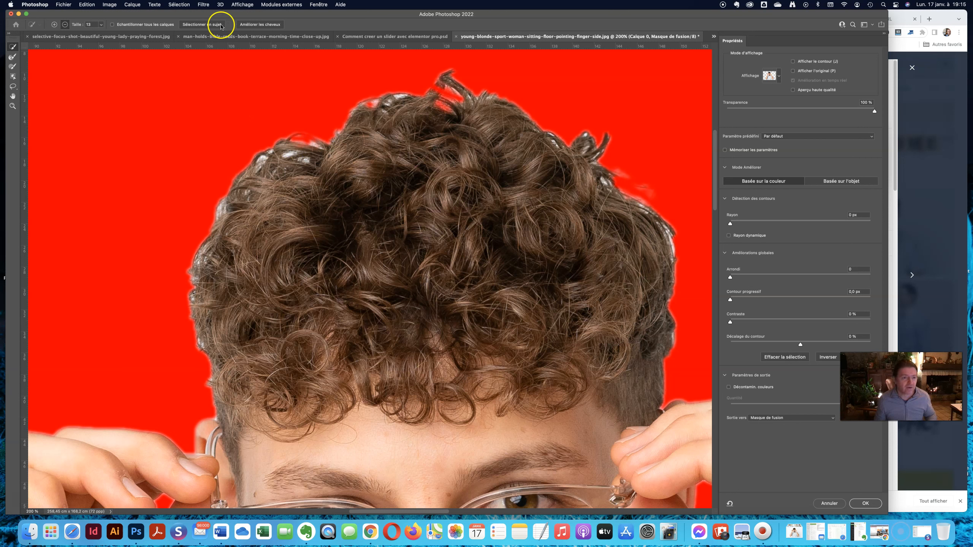
# Step: Apply Refine Hair to the mask to recover the fine strands around the man's curls
pyautogui.click(269, 25)
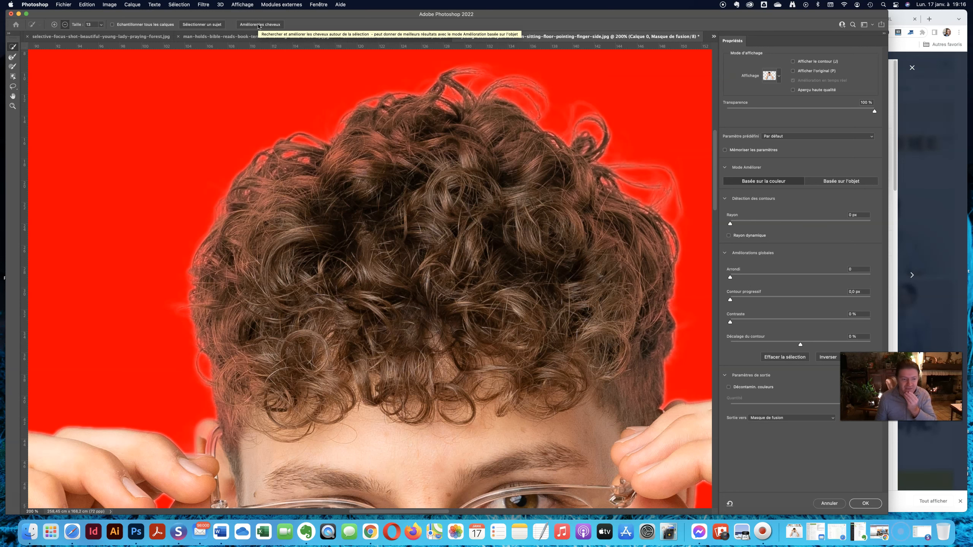
pyautogui.press('super+minus')
pyautogui.press('super+minus')
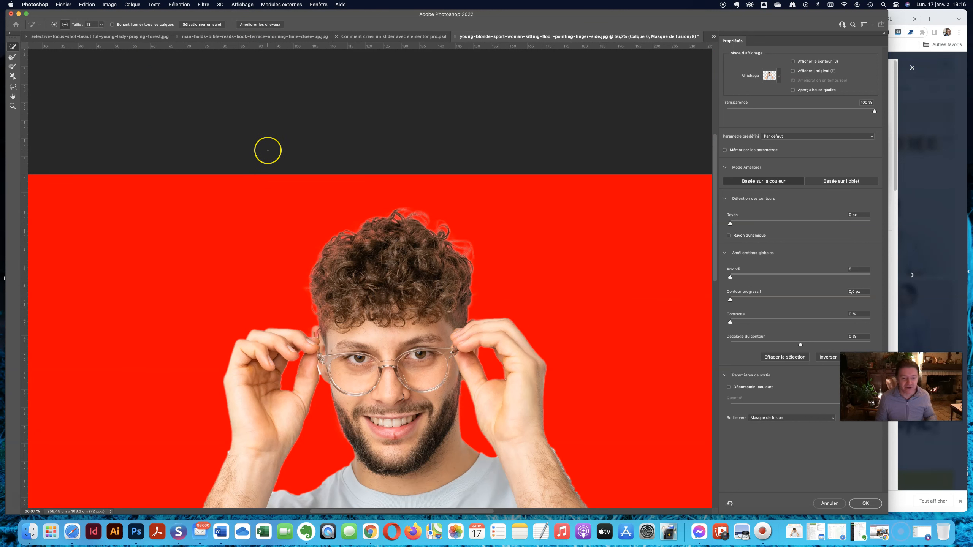
# Step: Subtract the white gap between the thumb and the cheek below the glasses hinge, using Quick Selection at brush size 8
pyautogui.scroll(-2, 268, 150)
pyautogui.press('z')
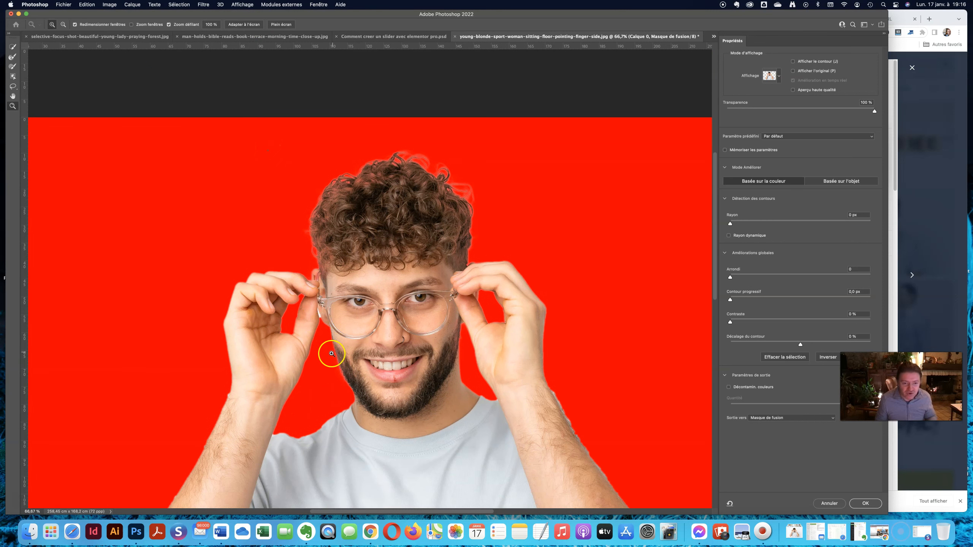
pyautogui.click(326, 324)
pyautogui.click(326, 324)
pyautogui.click(306, 299)
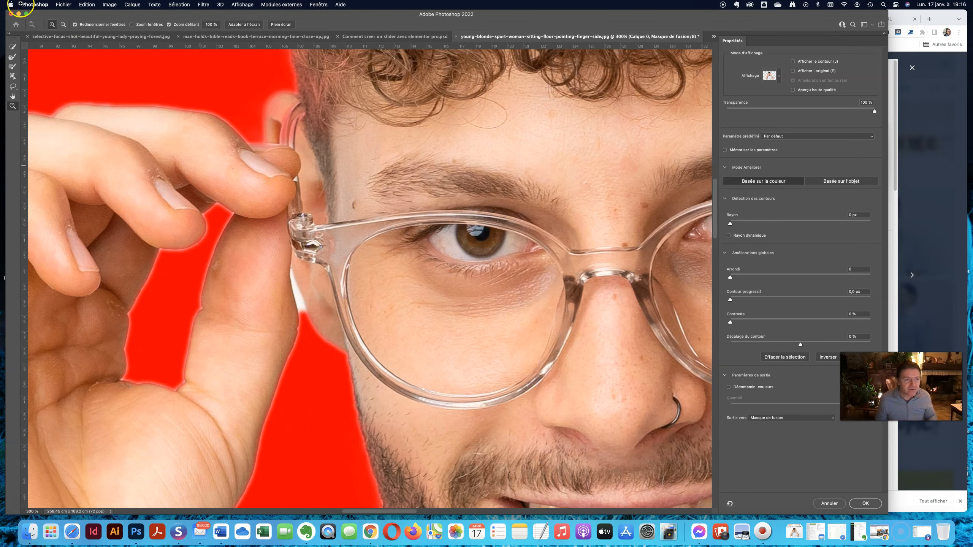
pyautogui.click(12, 47)
pyautogui.moveTo(308, 300); pyautogui.dragTo(297, 302)
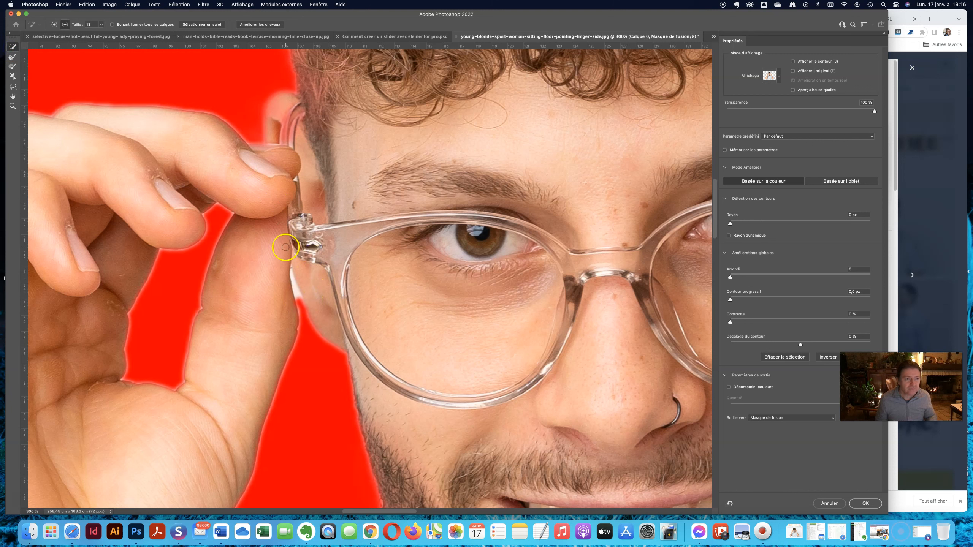
pyautogui.click(102, 25)
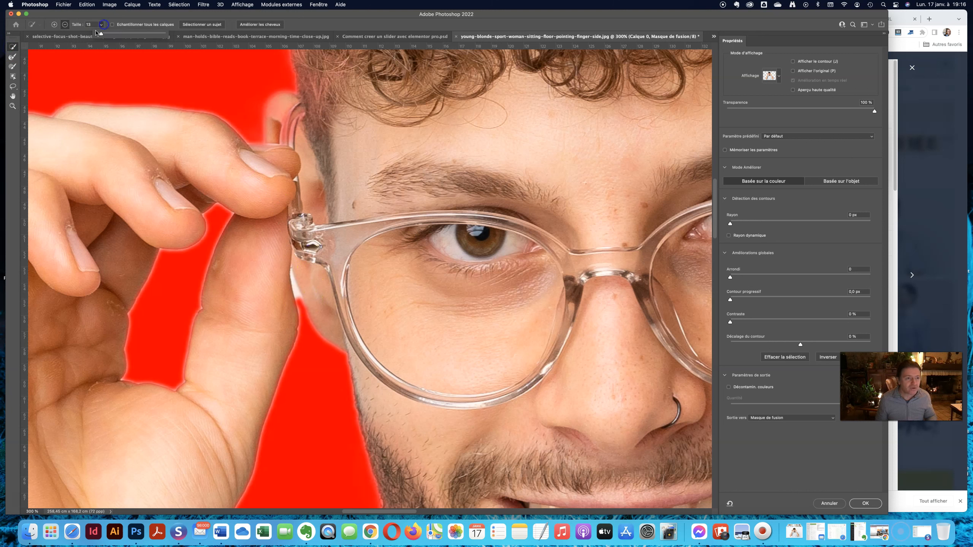
pyautogui.moveTo(291, 275); pyautogui.dragTo(309, 337)
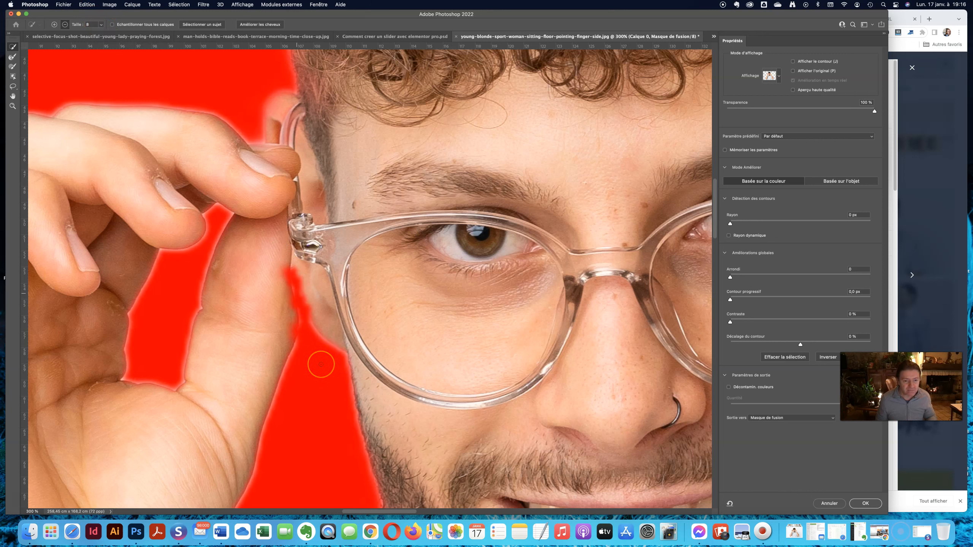
# Step: Add the missing skin along the outer edge of the raised forearm to the mask, using Quick Selection at brush size 12
pyautogui.press('super+minus')
pyautogui.press('super+minus')
pyautogui.press('super+minus')
pyautogui.press('super+minus')
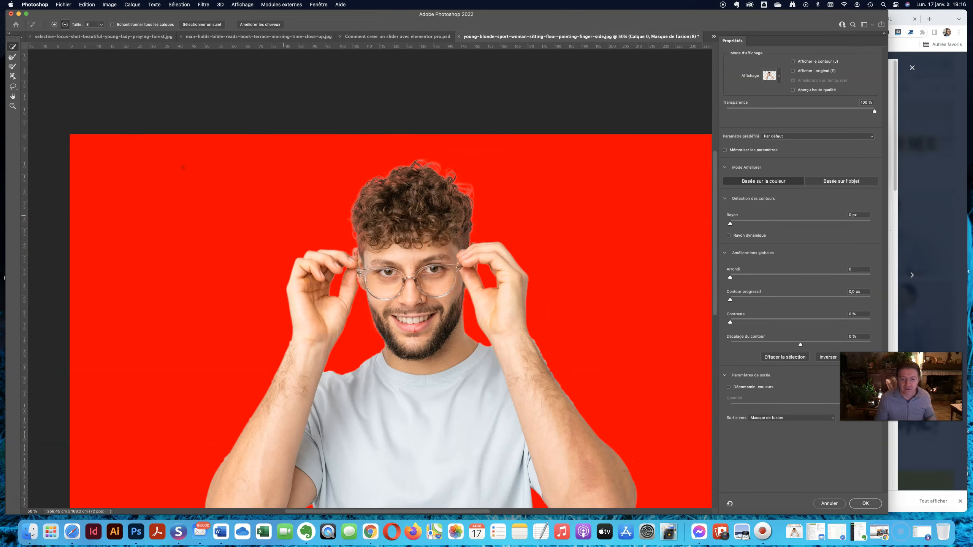
pyautogui.press('super+minus')
pyautogui.press('z')
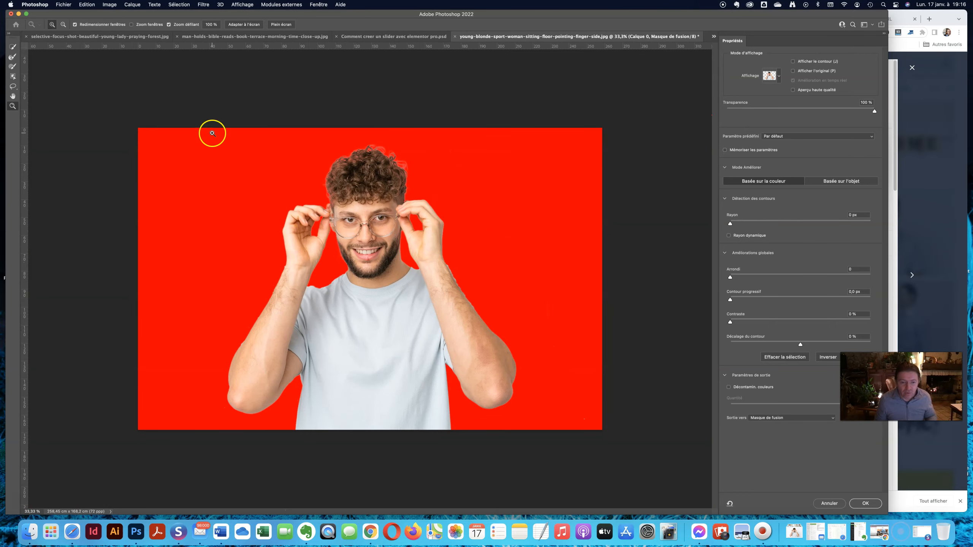
pyautogui.click(470, 264)
pyautogui.click(470, 263)
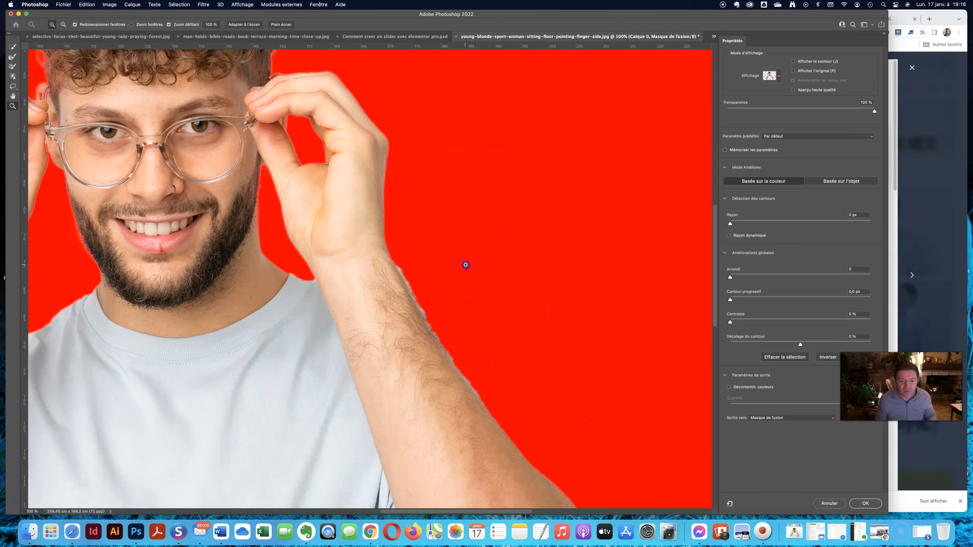
pyautogui.click(466, 265)
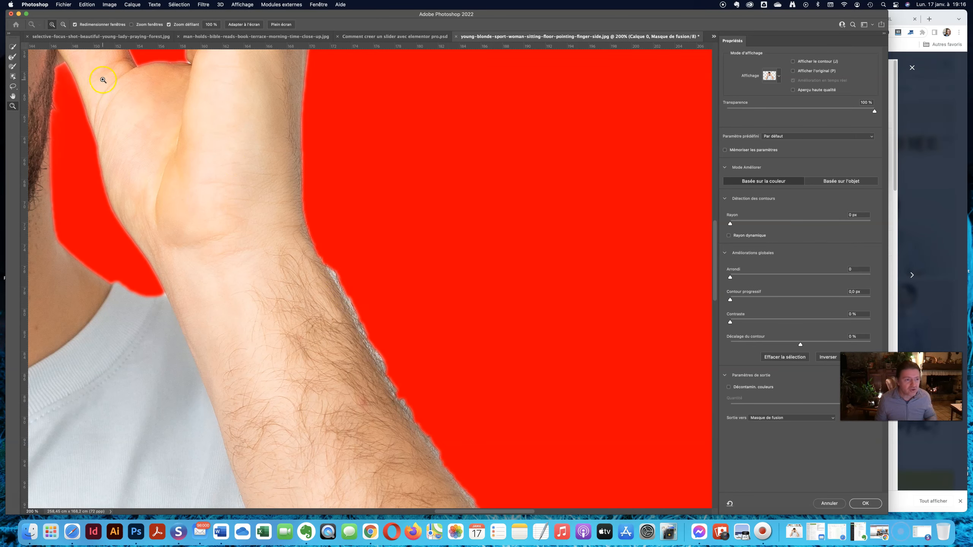
pyautogui.click(12, 47)
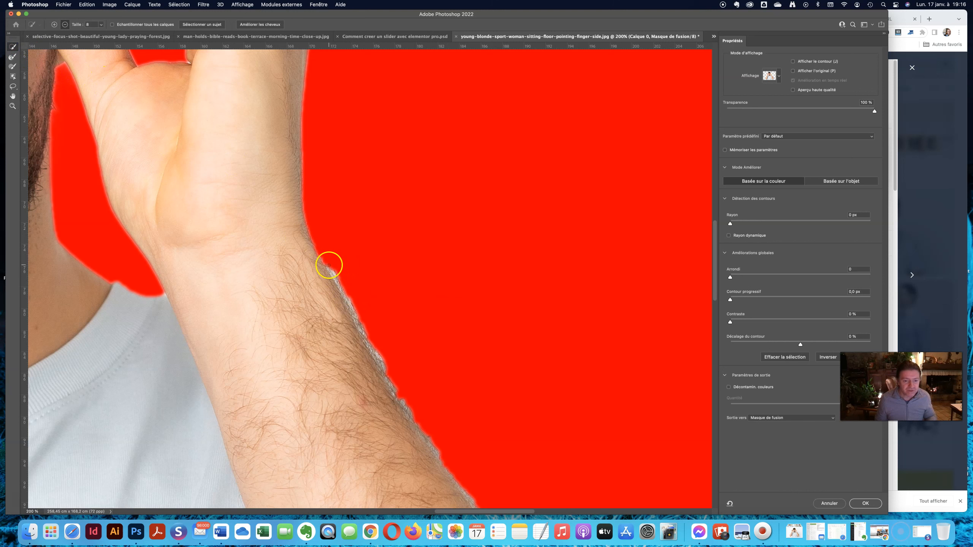
pyautogui.click(412, 418)
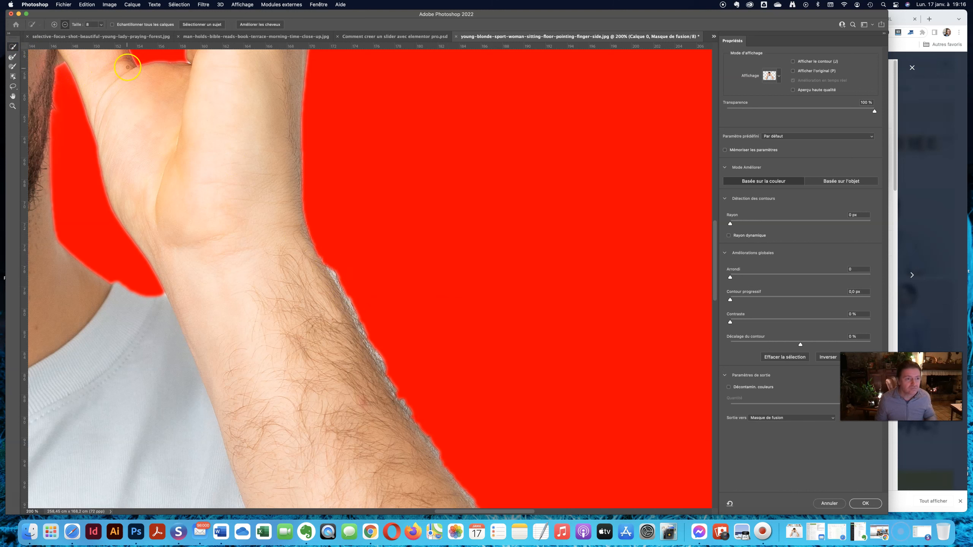
pyautogui.click(54, 25)
pyautogui.click(101, 25)
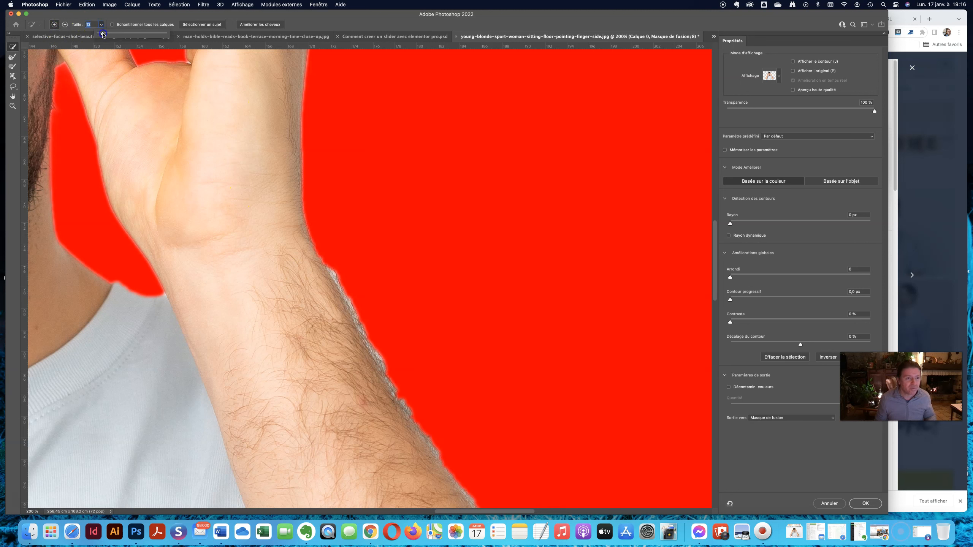
pyautogui.click(328, 266)
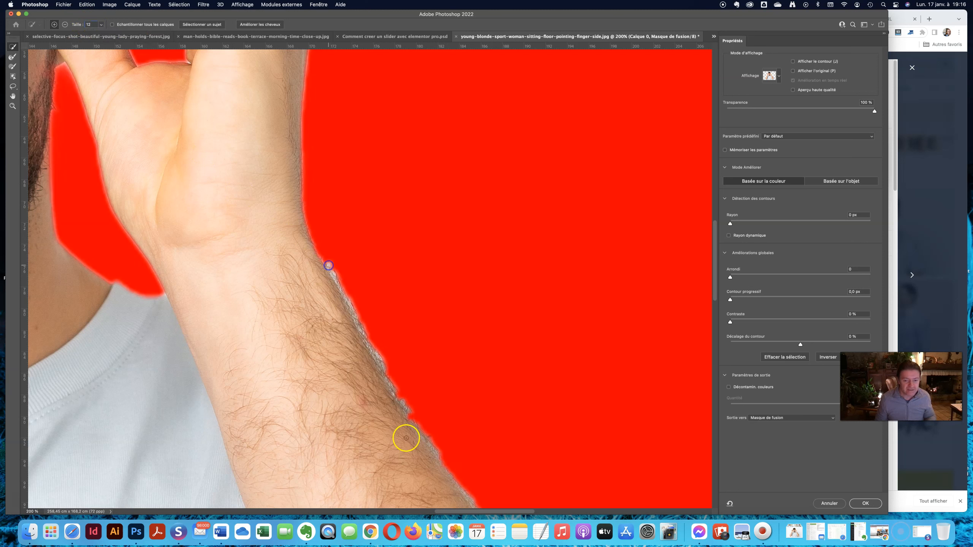
pyautogui.click(436, 454)
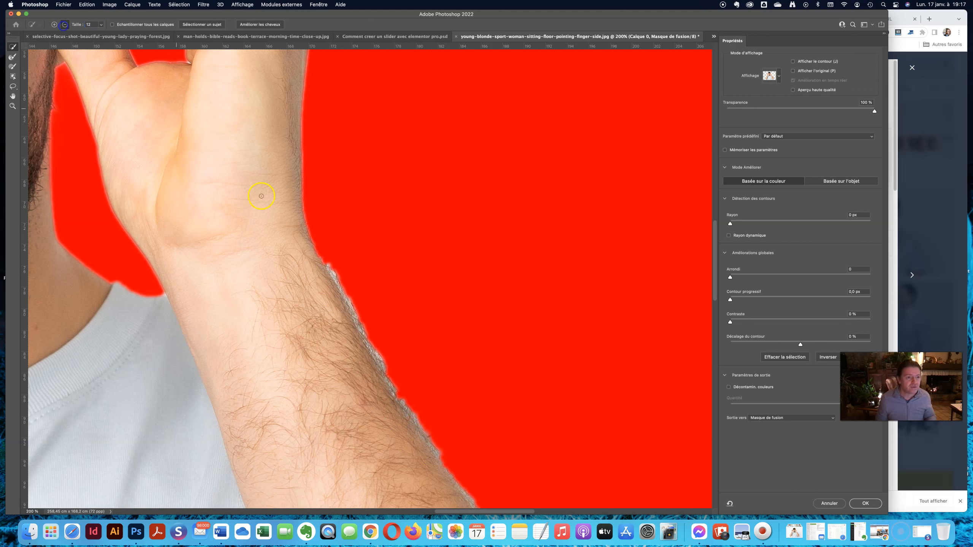
# Step: Subtract the pale background fringe along the outer edge of the forearm below the wrist with the Quick Selection tool
pyautogui.moveTo(473, 501); pyautogui.dragTo(394, 386)
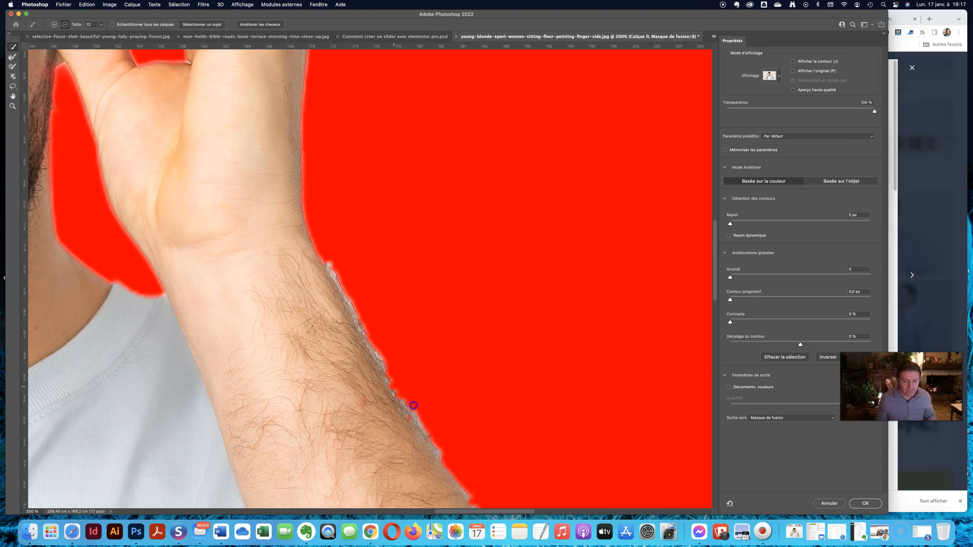
pyautogui.moveTo(442, 427)
pyautogui.mouseDown()
pyautogui.moveTo(378, 376)
pyautogui.moveTo(382, 362)
pyautogui.moveTo(322, 254)
pyautogui.mouseUp()
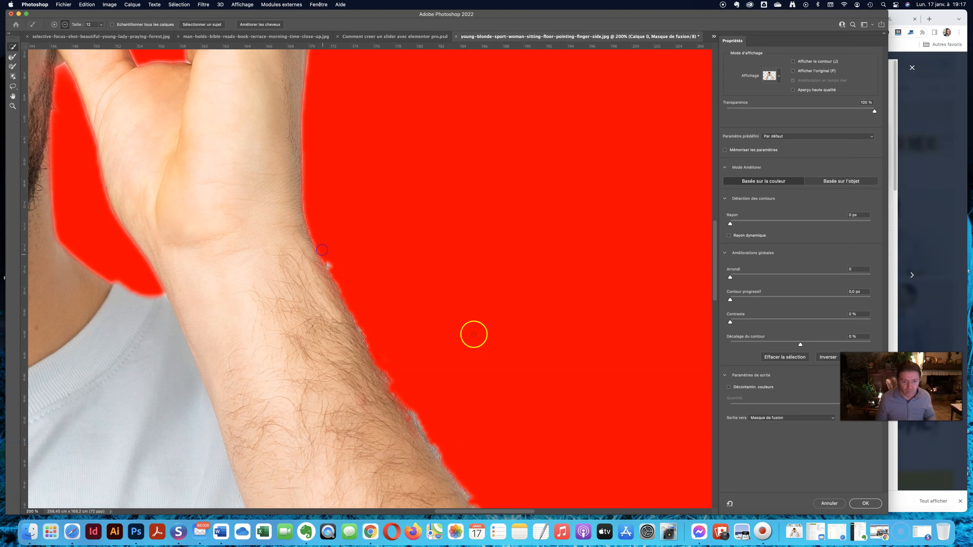
pyautogui.scroll(-5, 489, 354)
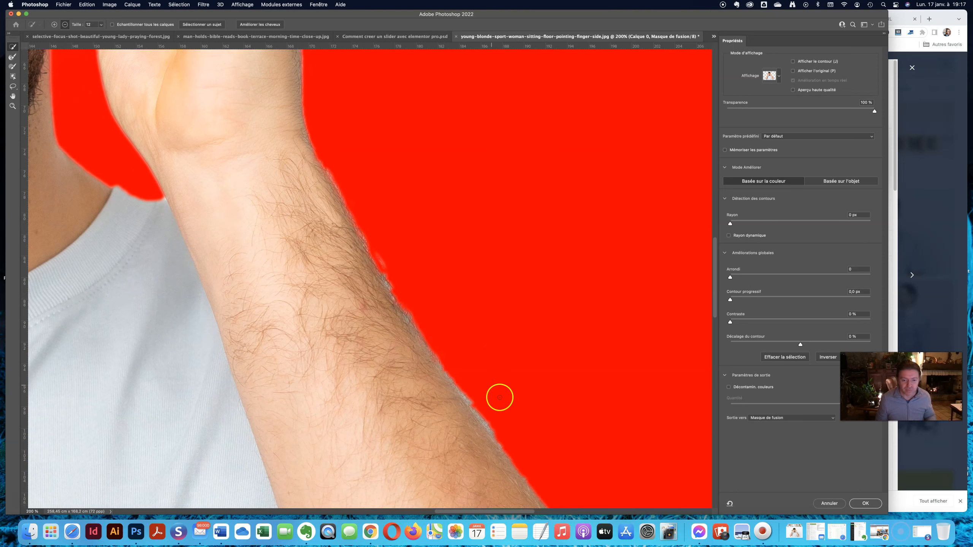
pyautogui.scroll(-3, 499, 398)
pyautogui.click(437, 293)
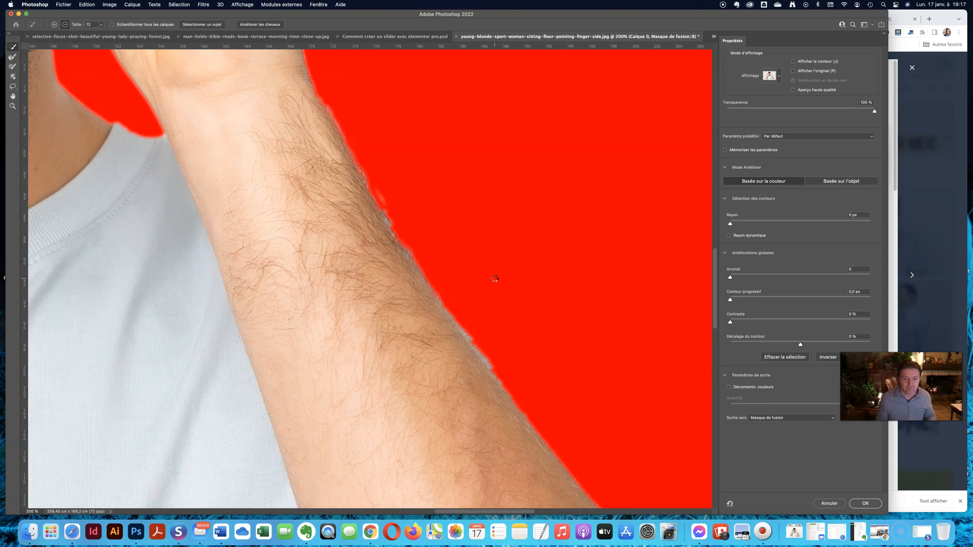
# Step: Clean up the remaining grey patches and jagged spots along the hairy forearm edge with close-up Quick Selection strokes
pyautogui.press('super+minus')
pyautogui.press('super+minus')
pyautogui.press('super+minus')
pyautogui.press('super+minus')
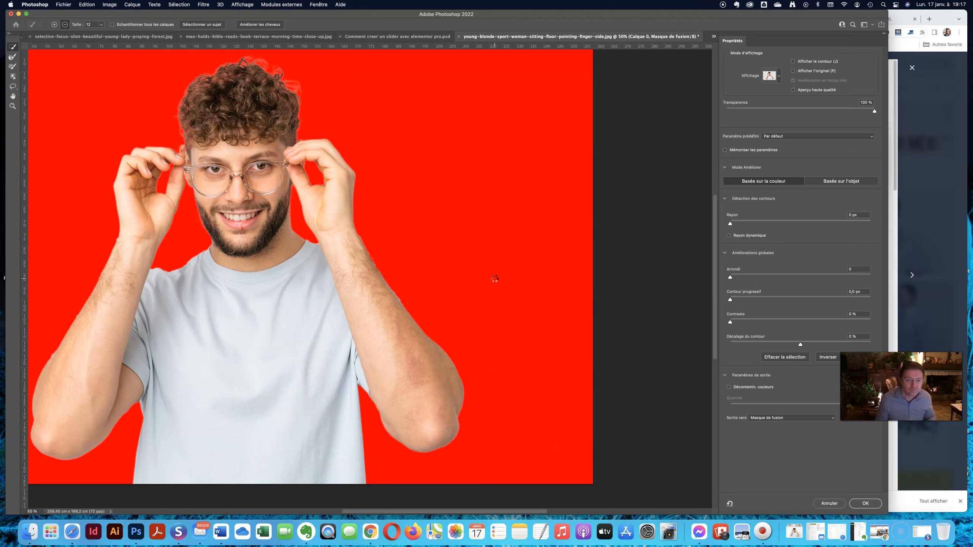
pyautogui.press('super+plus')
pyautogui.press('super+plus')
pyautogui.press('super+plus')
pyautogui.press('super+plus')
pyautogui.click(539, 387)
pyautogui.moveTo(538, 387)
pyautogui.mouseDown()
pyautogui.moveTo(551, 408)
pyautogui.moveTo(541, 393)
pyautogui.mouseUp()
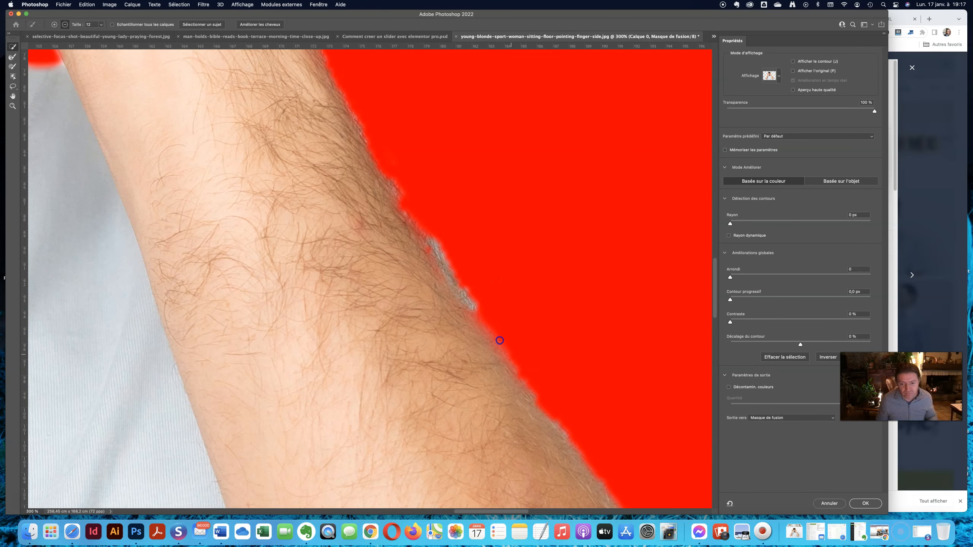
pyautogui.moveTo(429, 240); pyautogui.dragTo(485, 320)
pyautogui.moveTo(358, 184); pyautogui.dragTo(398, 193)
pyautogui.moveTo(573, 477)
pyautogui.mouseDown()
pyautogui.moveTo(582, 483)
pyautogui.moveTo(529, 393)
pyautogui.moveTo(402, 251)
pyautogui.moveTo(385, 152)
pyautogui.moveTo(408, 174)
pyautogui.mouseUp()
pyautogui.moveTo(560, 188); pyautogui.dragTo(560, 188)
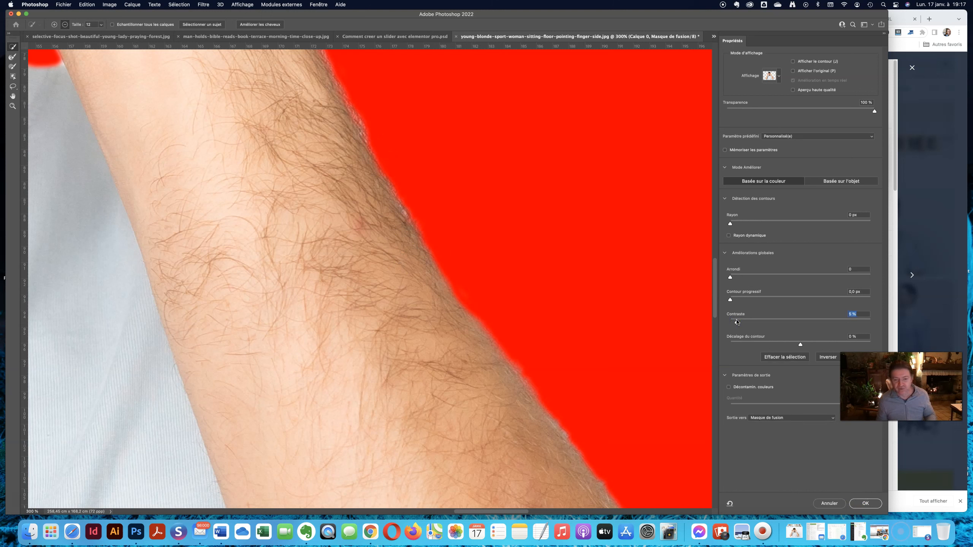
# Step: Set the mask's contrast to 5 % and feather to 0.7 px, and apply the Select and Mask refinement
pyautogui.moveTo(729, 299); pyautogui.dragTo(735, 299)
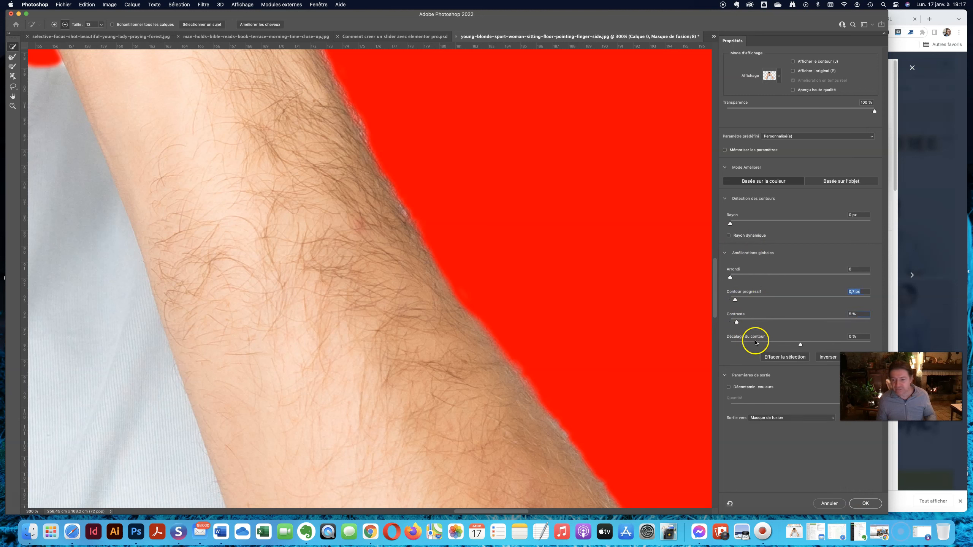
pyautogui.click(859, 503)
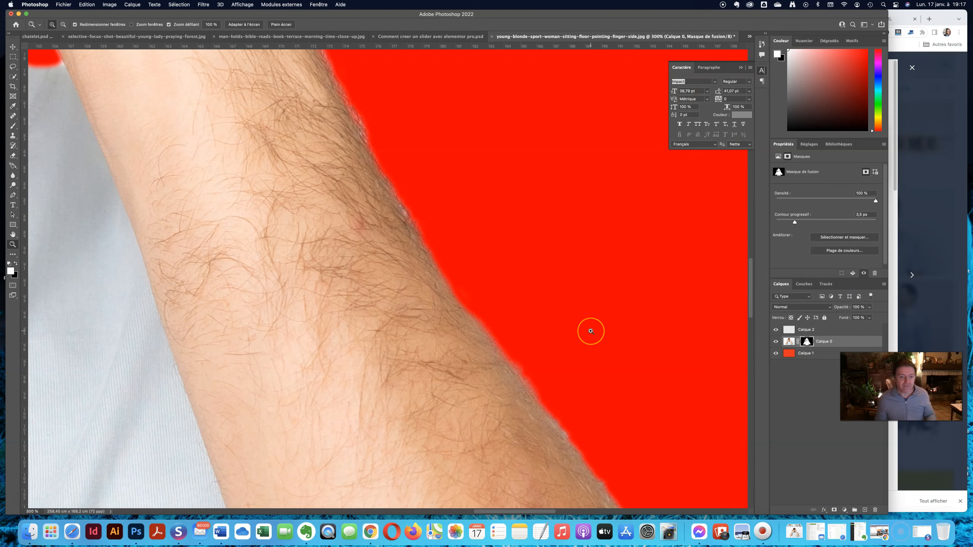
pyautogui.press('super+0')
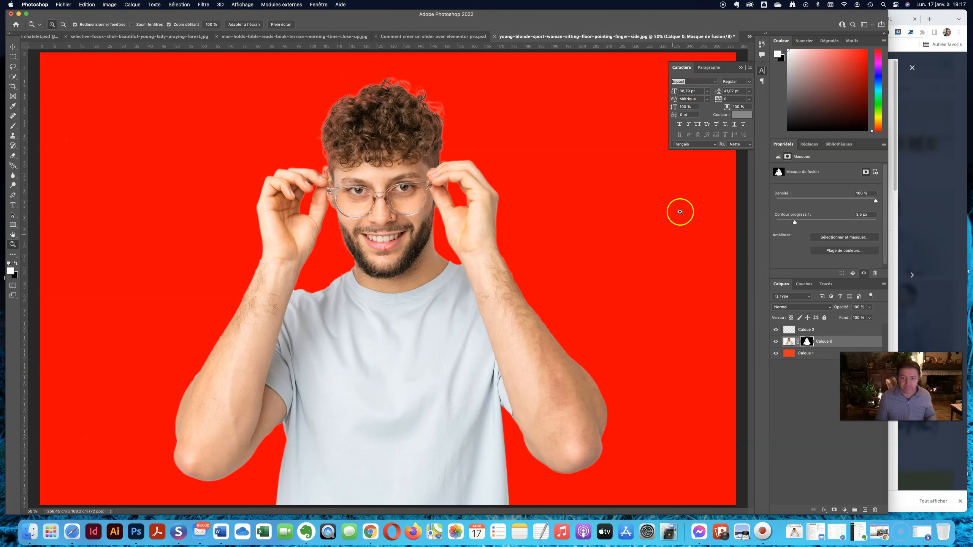
# Step: Copy the masked man into Comment creer un slider avec elementor pro.psd and shift the oversized cutout within the thumbnail
pyautogui.click(12, 46)
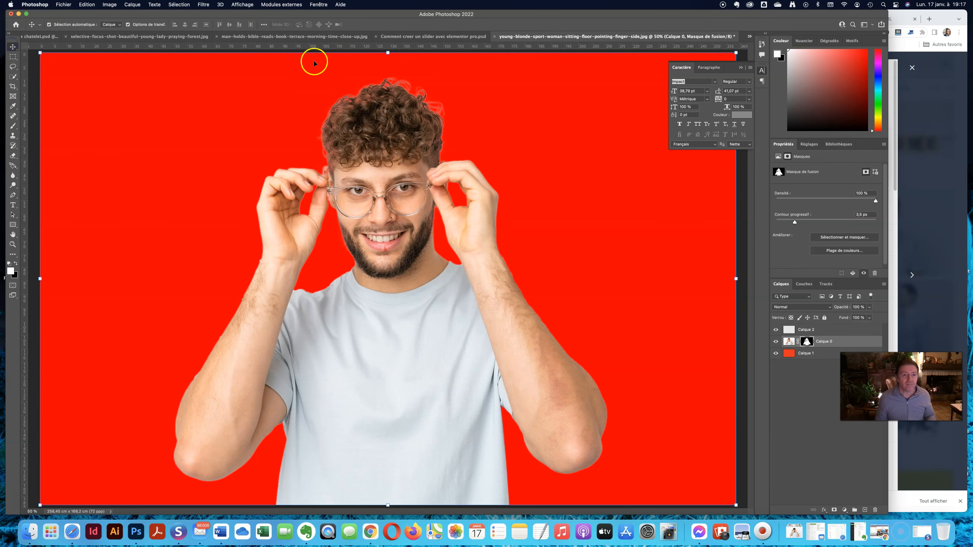
pyautogui.click(424, 37)
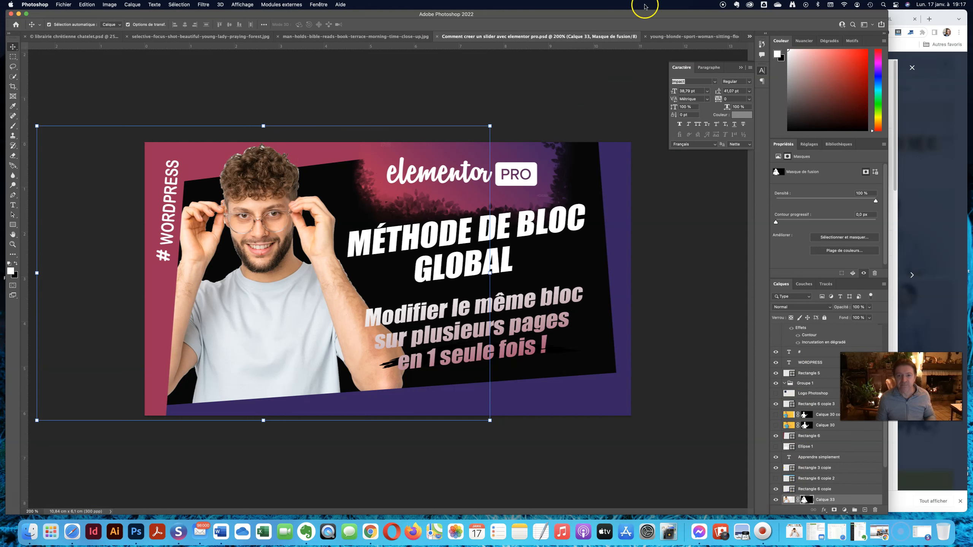
pyautogui.click(681, 36)
pyautogui.moveTo(407, 173); pyautogui.dragTo(422, 346)
pyautogui.moveTo(394, 156); pyautogui.dragTo(231, 376)
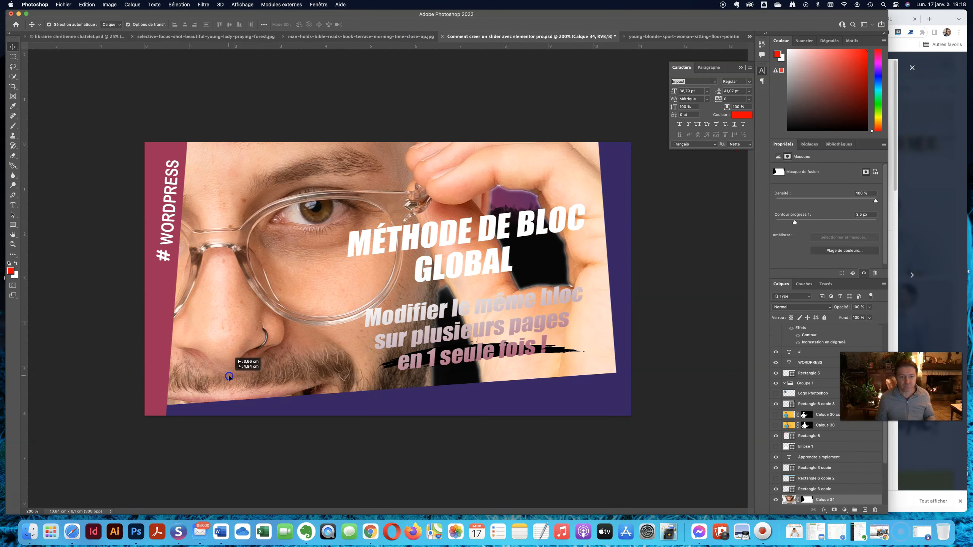
pyautogui.moveTo(265, 322); pyautogui.dragTo(289, 400)
pyautogui.moveTo(279, 279); pyautogui.dragTo(311, 356)
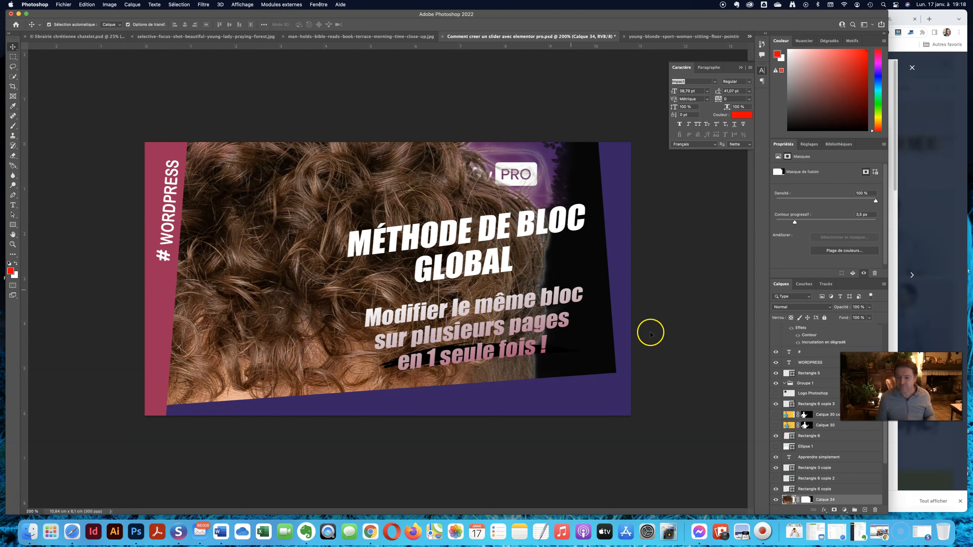
# Step: Try Calque 34 lower in the layer stack, return it directly above Calque 33, and hide the old cutout on Calque 33
pyautogui.scroll(-3, 837, 474)
pyautogui.scroll(-3, 821, 449)
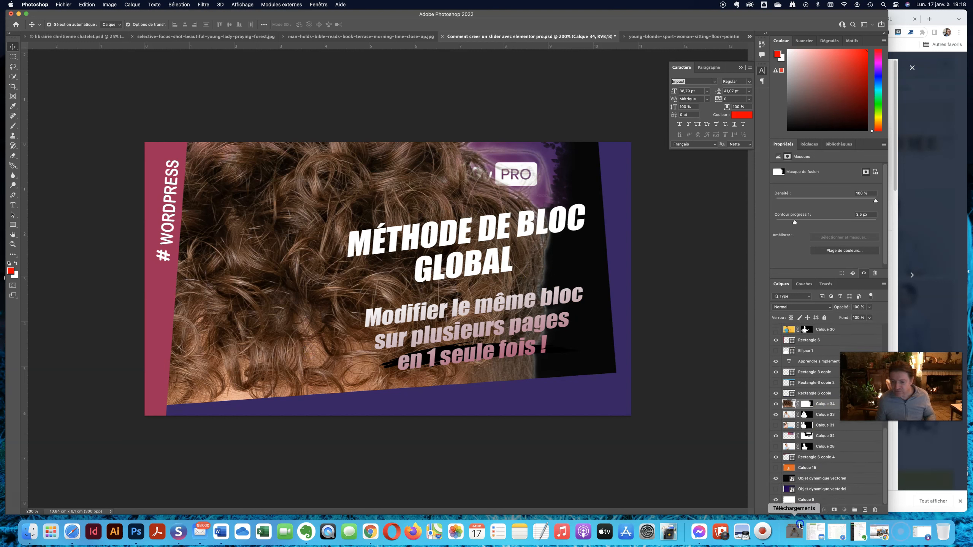
pyautogui.moveTo(824, 404); pyautogui.dragTo(813, 470)
pyautogui.moveTo(815, 509); pyautogui.dragTo(817, 498)
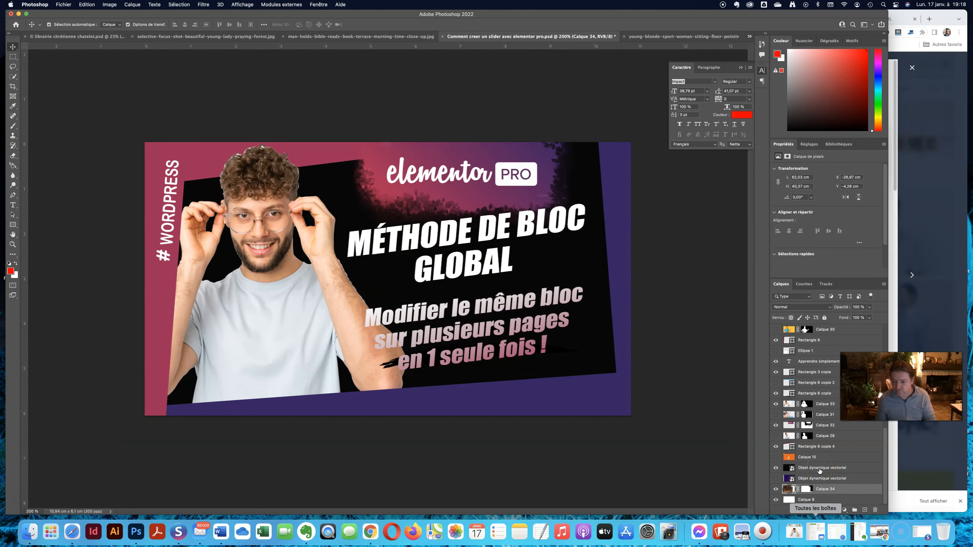
pyautogui.moveTo(823, 425); pyautogui.dragTo(819, 401)
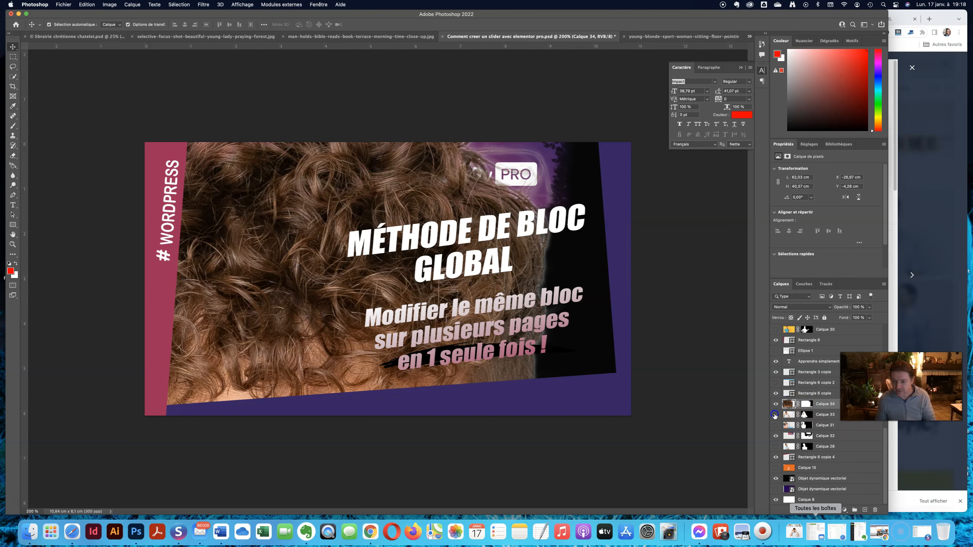
# Step: Scale Calque 34 down to about 21 % with its transform frame and move it over the thumbnail
pyautogui.press('super+minus')
pyautogui.press('super+minus')
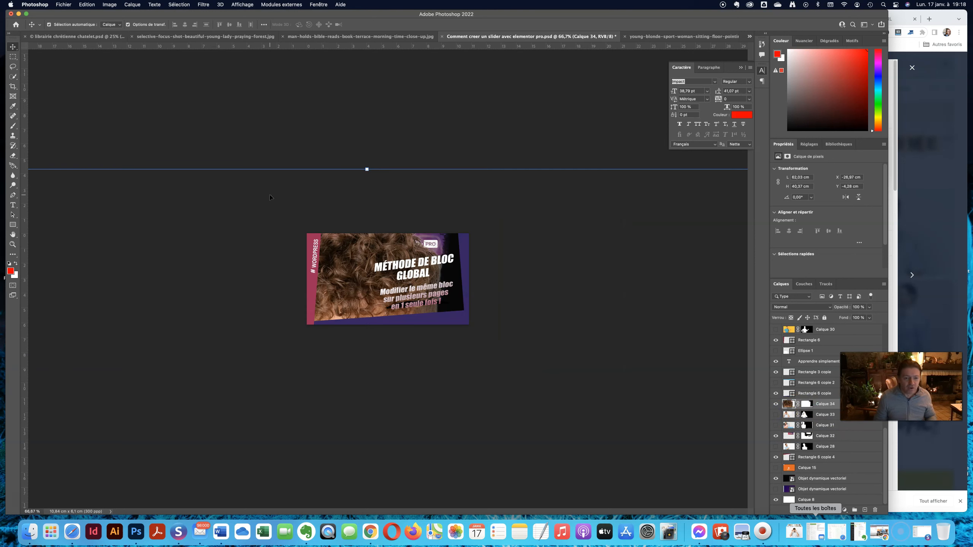
pyautogui.press('super+minus')
pyautogui.press('super+minus')
pyautogui.press('super+minus')
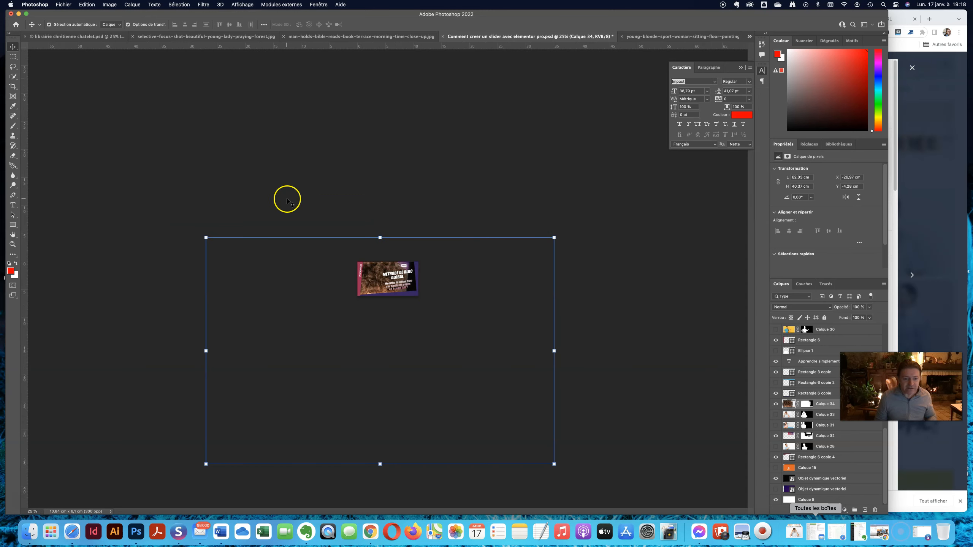
pyautogui.moveTo(206, 230); pyautogui.dragTo(254, 237)
pyautogui.moveTo(547, 459); pyautogui.dragTo(442, 340)
pyautogui.moveTo(241, 376); pyautogui.dragTo(355, 326)
# Step: Reposition the scaled cutout so the man's head and raised hands sit beside the MÉTHODE DE BLOC GLOBAL title
pyautogui.press('super+plus')
pyautogui.press('super+plus')
pyautogui.press('super+plus')
pyautogui.press('super+plus')
pyautogui.press('super+plus')
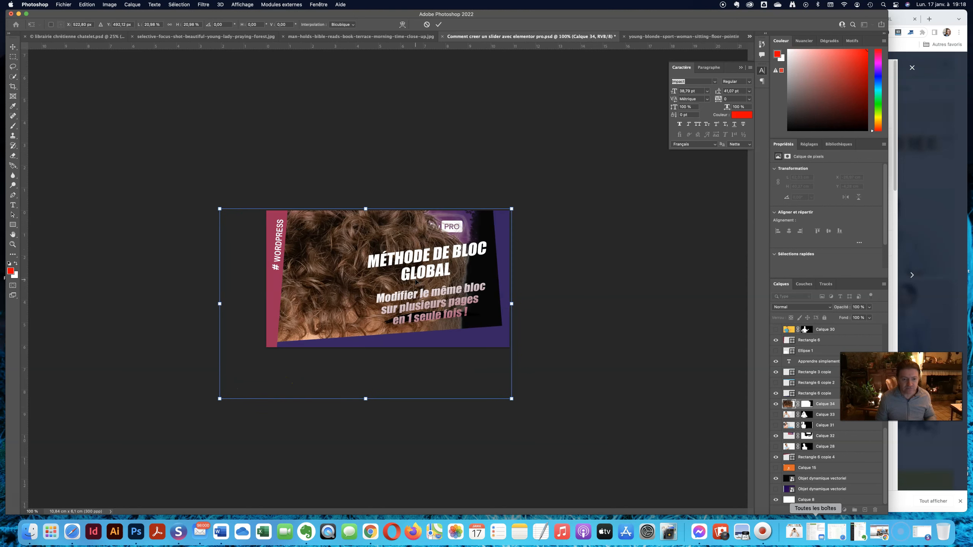
pyautogui.moveTo(348, 177); pyautogui.dragTo(285, 150)
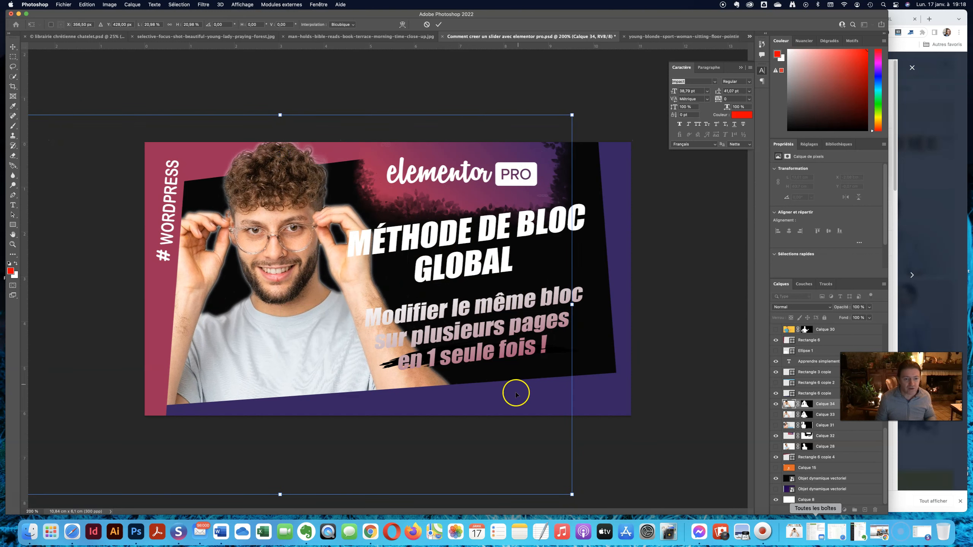
# Step: Scale the cutout further to about 17.9 %, align the man between the WORDPRESS label and the title, and apply the transform
pyautogui.moveTo(569, 497); pyautogui.dragTo(532, 468)
pyautogui.moveTo(326, 354); pyautogui.dragTo(346, 361)
pyautogui.moveTo(555, 119); pyautogui.dragTo(528, 126)
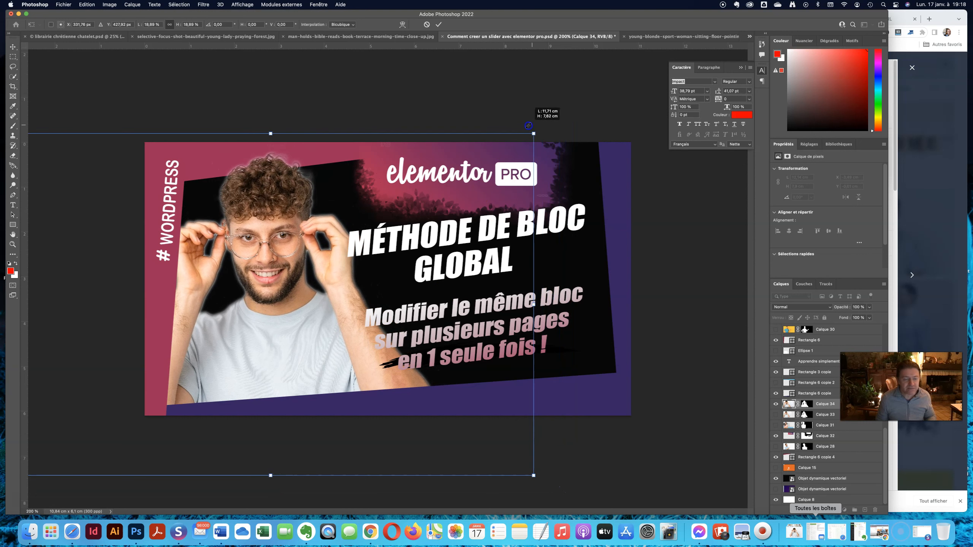
pyautogui.moveTo(251, 245); pyautogui.dragTo(261, 238)
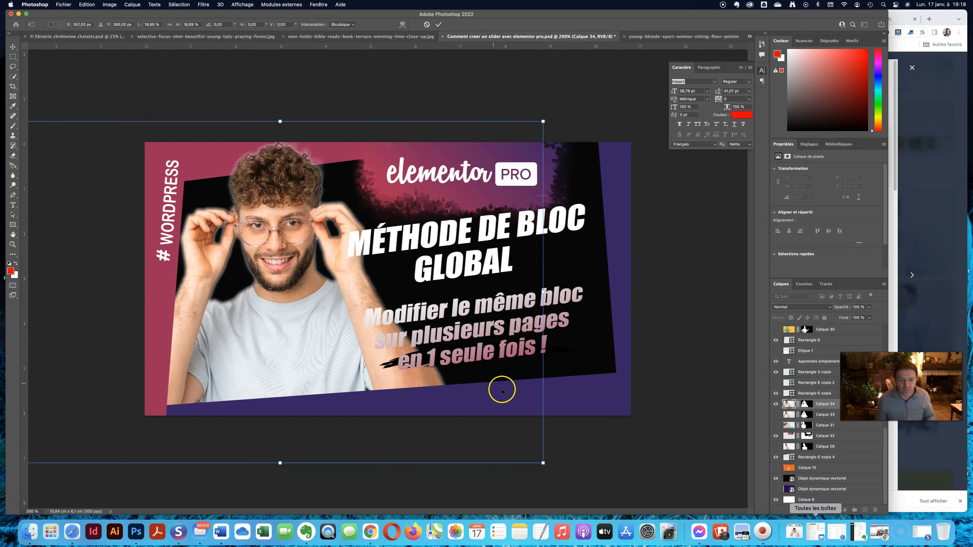
pyautogui.moveTo(543, 462); pyautogui.dragTo(515, 445)
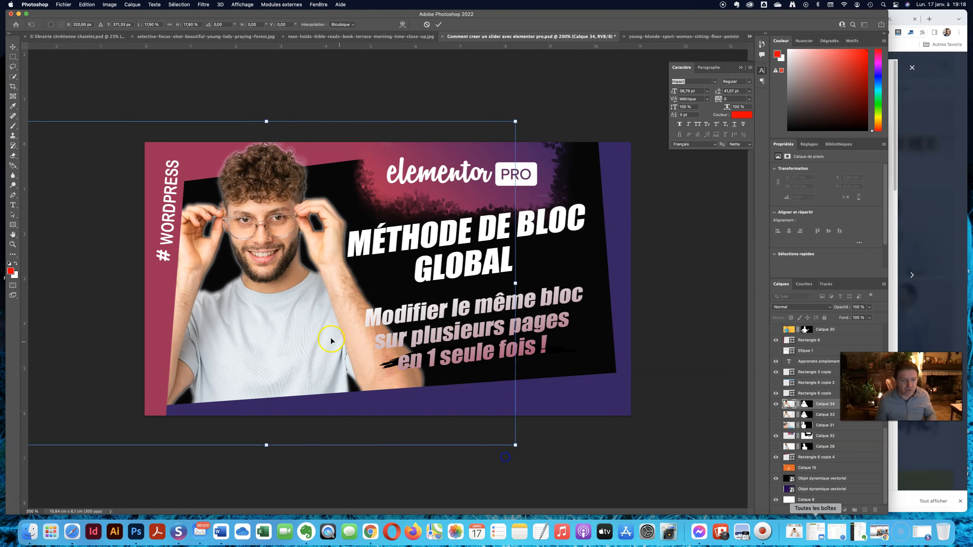
pyautogui.moveTo(283, 317); pyautogui.dragTo(288, 325)
pyautogui.press('Return')
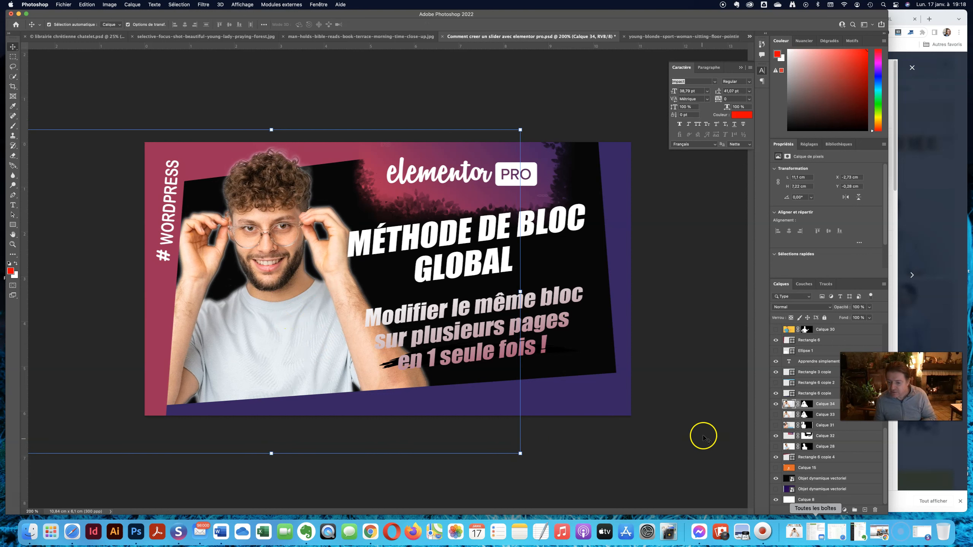
# Step: Refine the mask on Calque 34 with a 5 px radius, smoothing 27, a 1.4 px feather and 18 % contrast
pyautogui.doubleClick(804, 404)
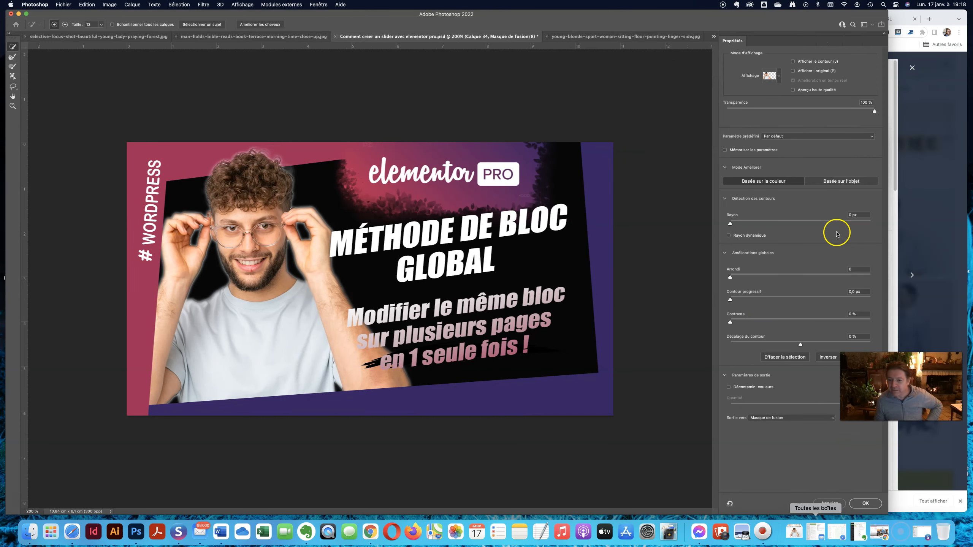
pyautogui.click(792, 62)
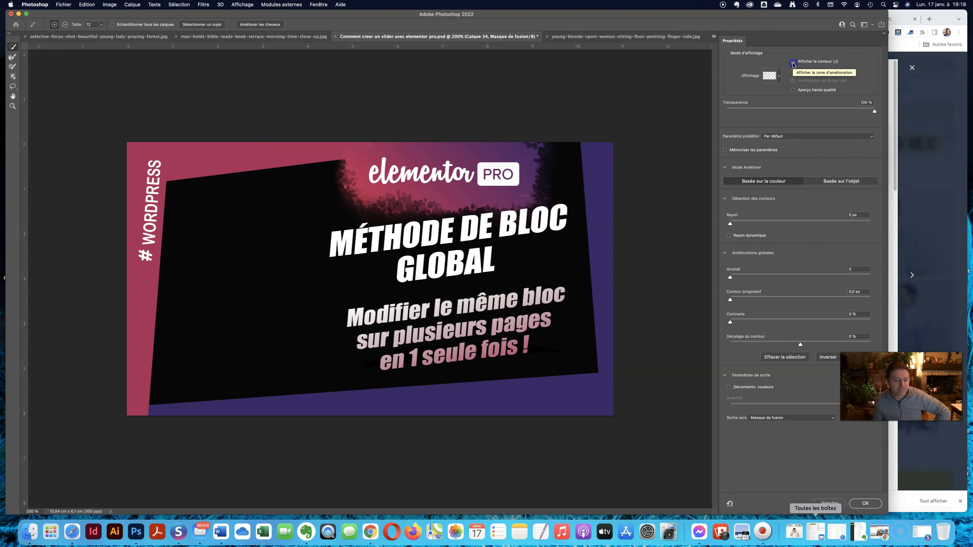
pyautogui.click(793, 62)
pyautogui.moveTo(874, 111); pyautogui.dragTo(928, 109)
pyautogui.moveTo(730, 223); pyautogui.dragTo(760, 219)
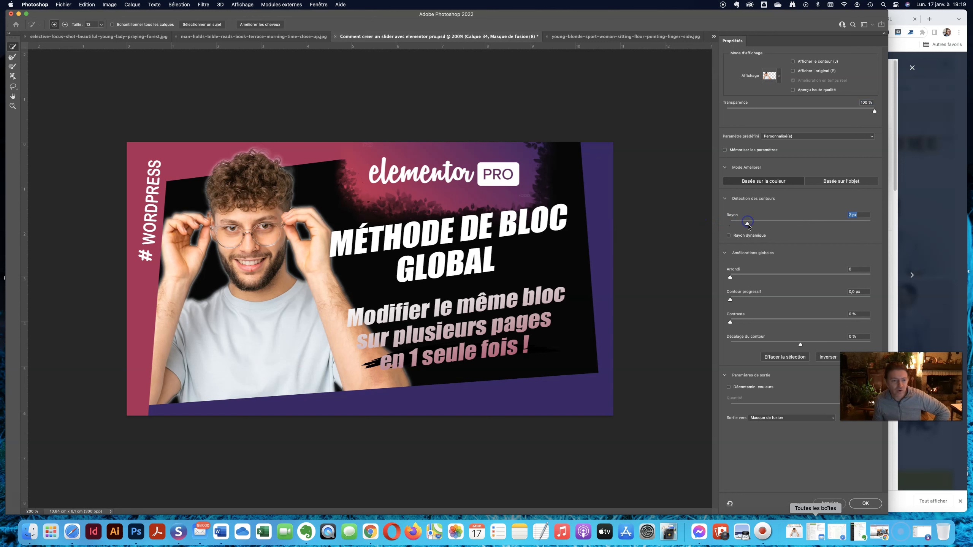
pyautogui.moveTo(730, 276); pyautogui.dragTo(741, 276)
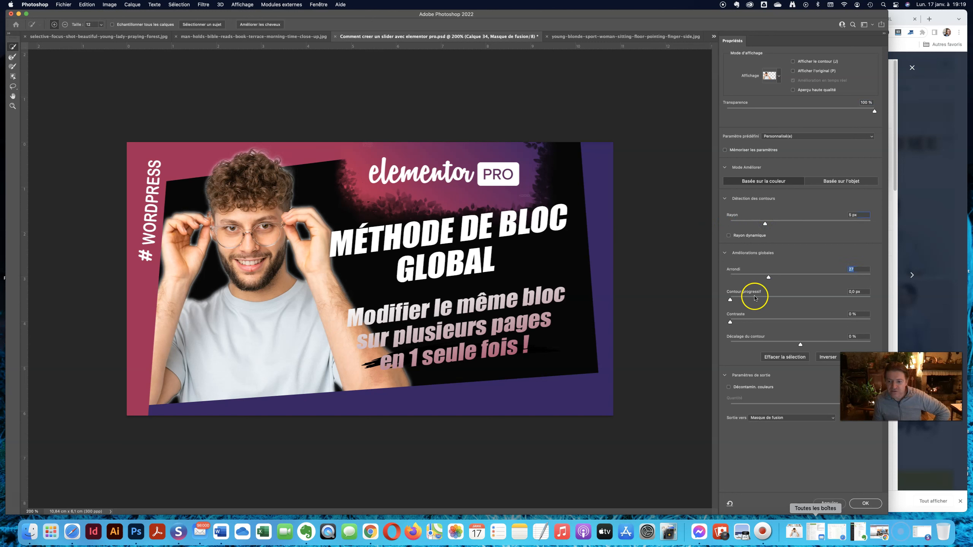
pyautogui.moveTo(762, 296); pyautogui.dragTo(741, 298)
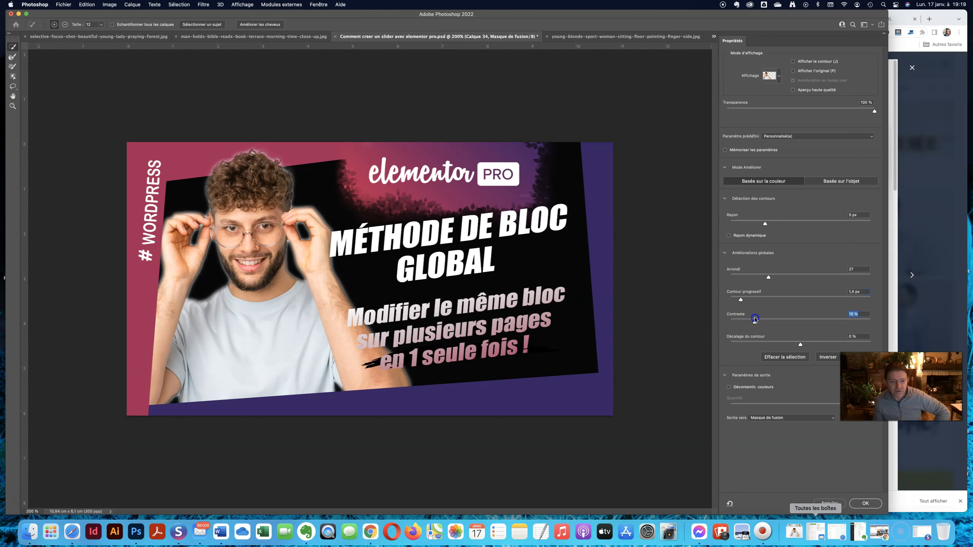
# Step: Decontaminate the cutout's edge colours and output the refined result to a new layer with a layer mask
pyautogui.click(760, 356)
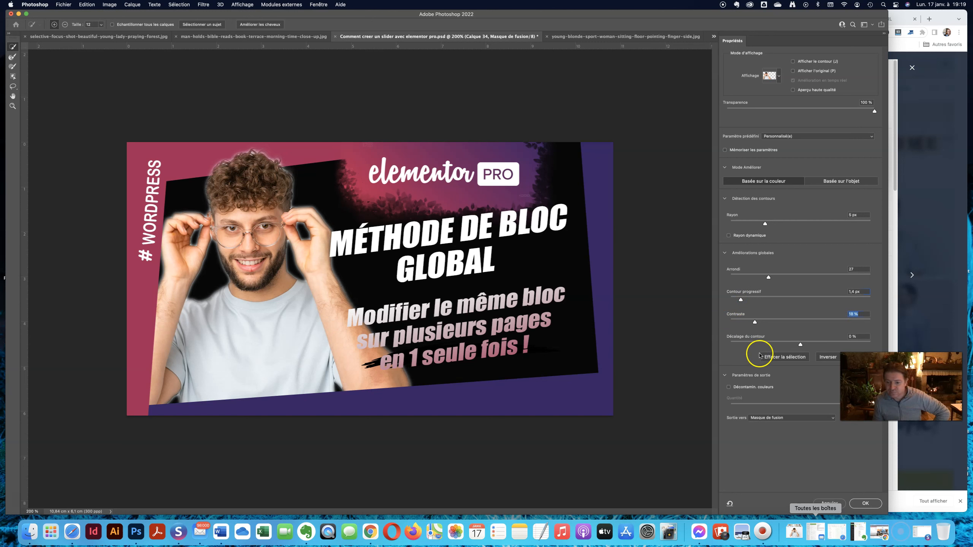
pyautogui.click(728, 387)
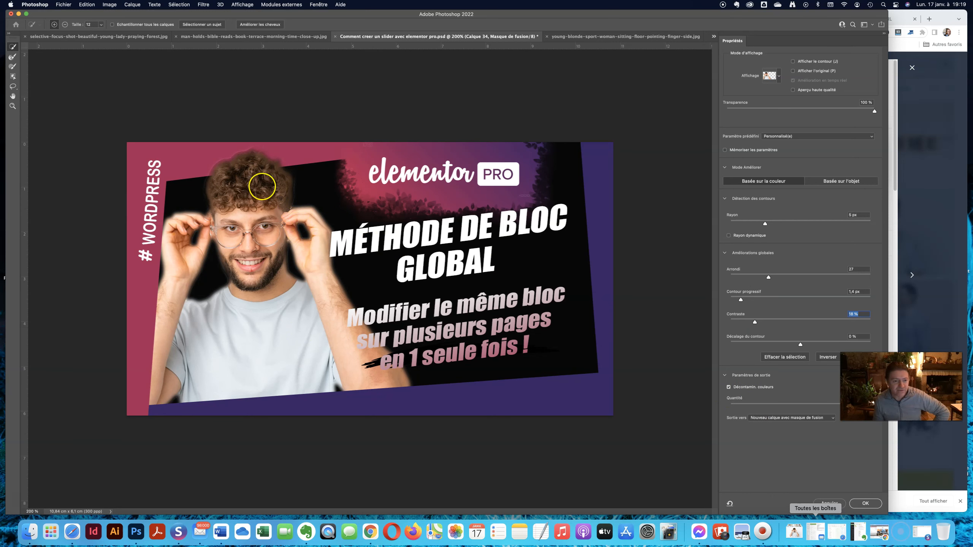
pyautogui.click(865, 503)
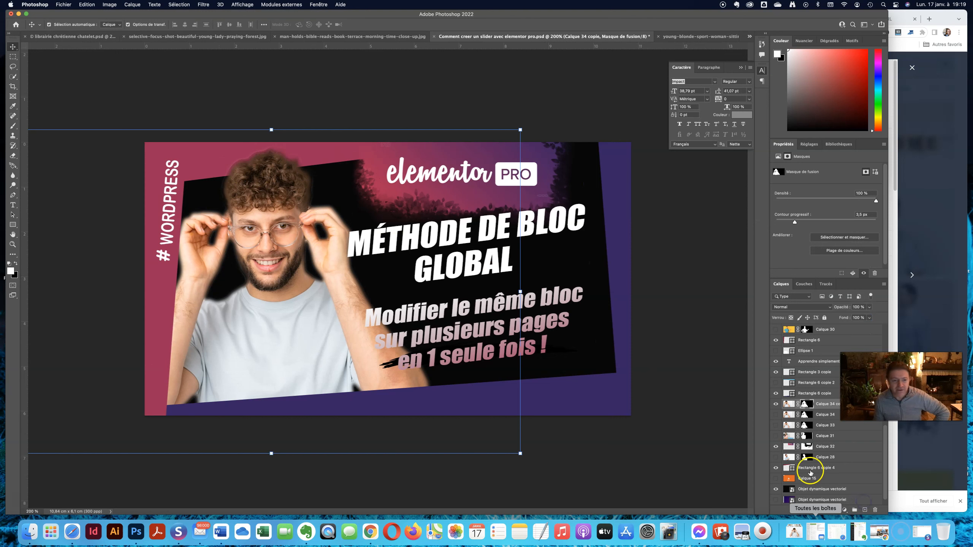
# Step: Replace the title MÉTHODE DE BLOC GLOBAL with CRÉER UN SLIDER and move it down to just above the subtitle
pyautogui.click(12, 204)
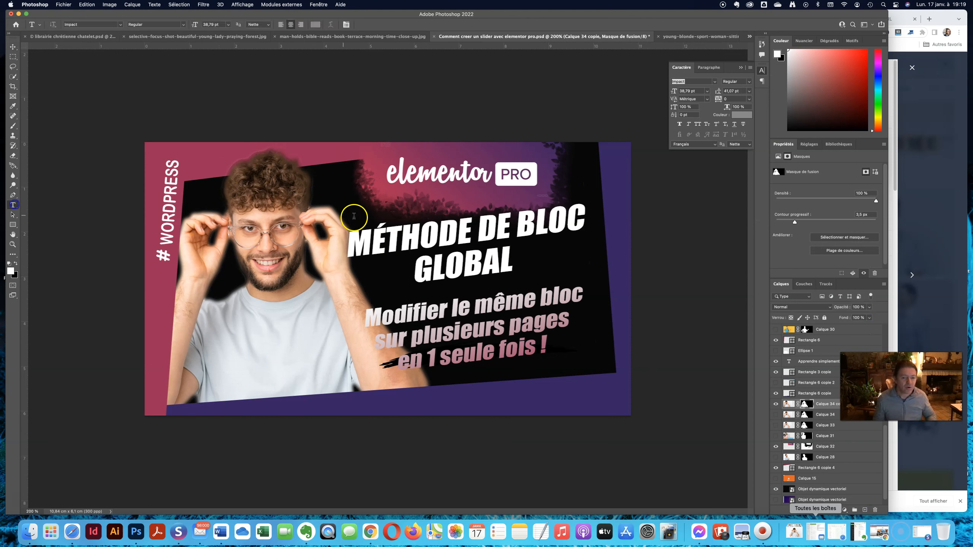
pyautogui.moveTo(348, 230); pyautogui.dragTo(528, 254)
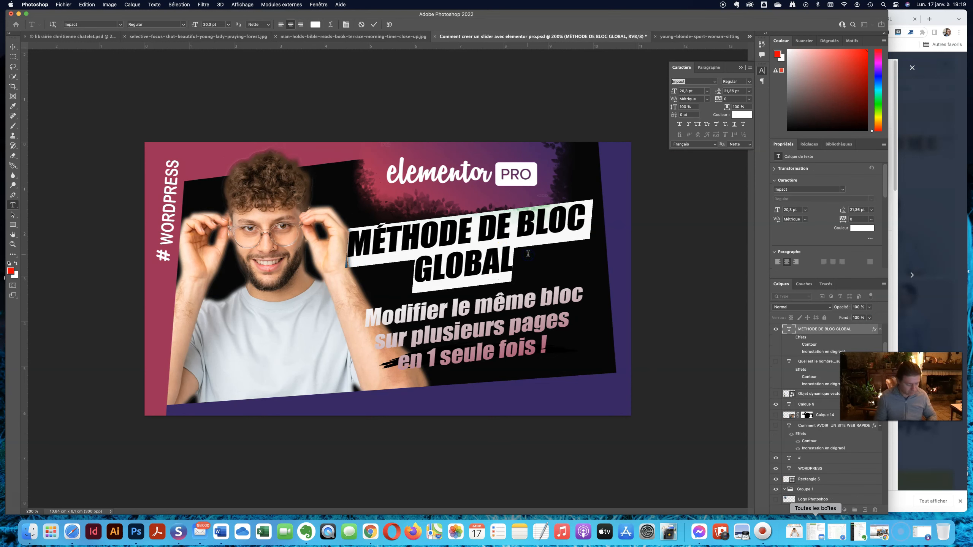
pyautogui.write('CRÉA')
pyautogui.press('BackSpace')
pyautogui.write('ER UN SLIDER')
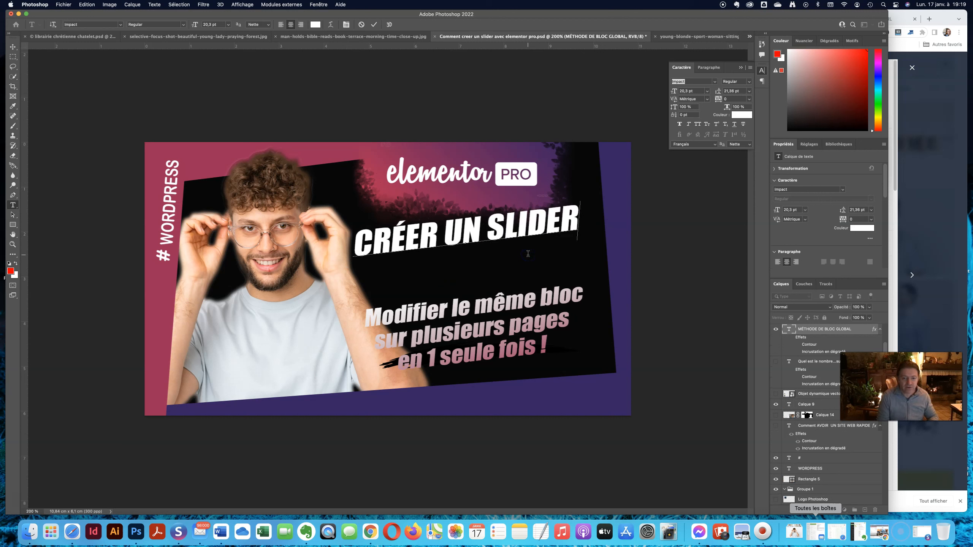
pyautogui.click(490, 235)
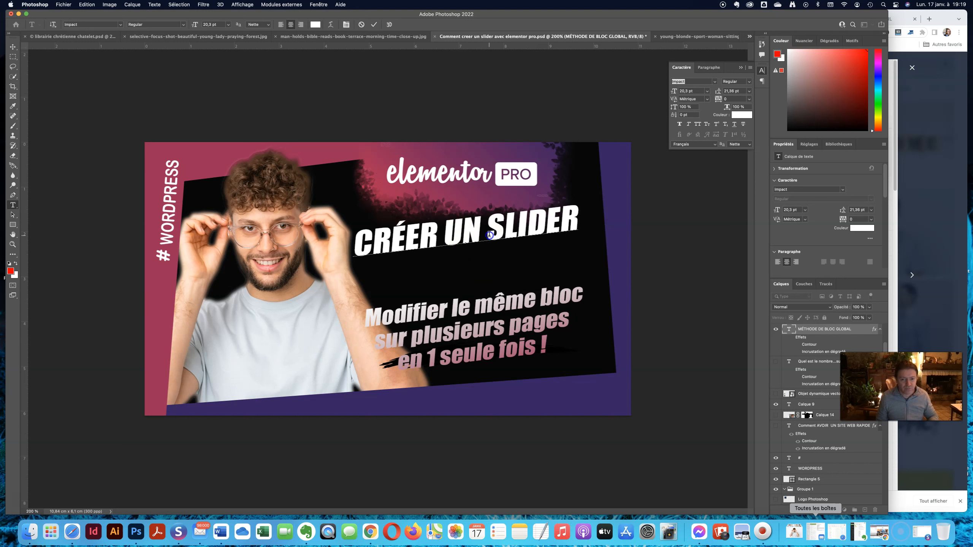
pyautogui.write('NE')
pyautogui.press('BackSpace')
pyautogui.press('BackSpace')
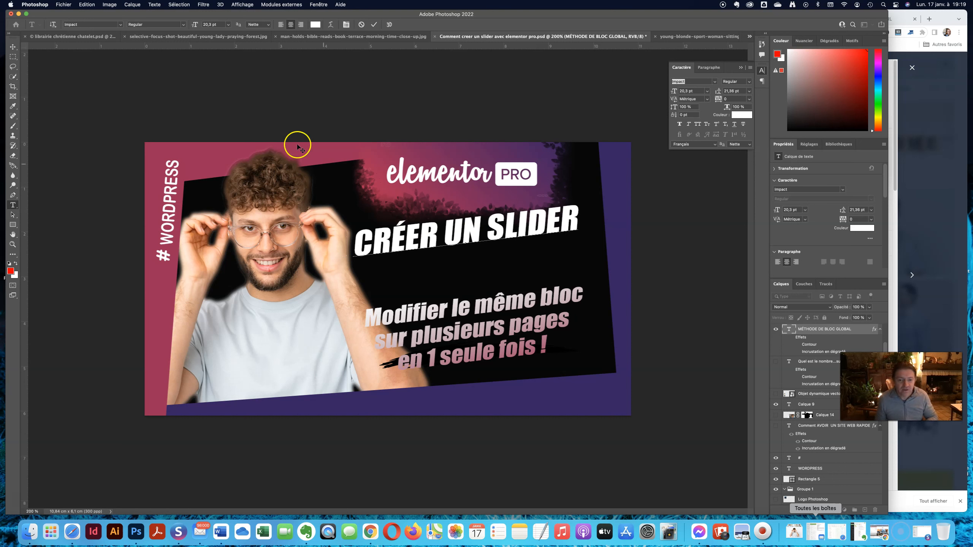
pyautogui.click(12, 46)
pyautogui.moveTo(529, 216); pyautogui.dragTo(538, 242)
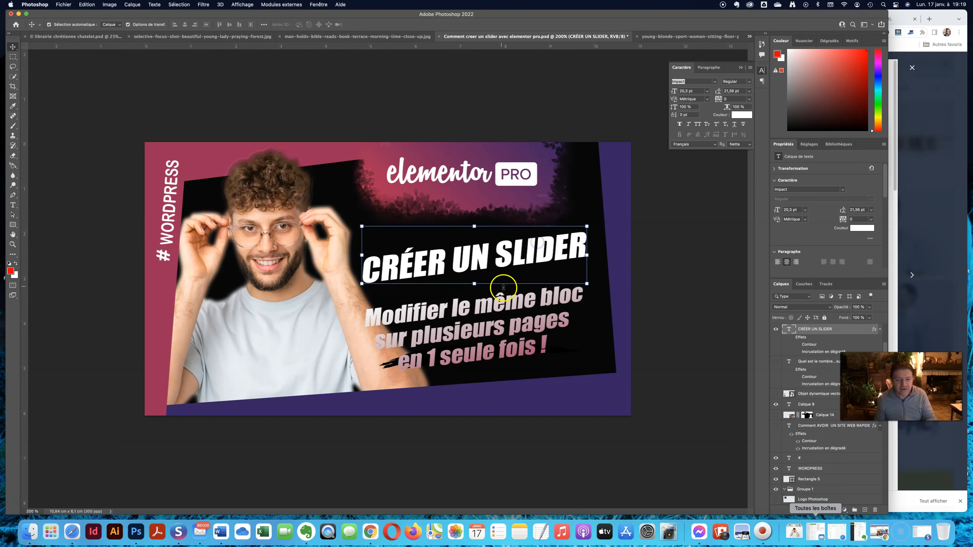
# Step: Replace the whole three-line subtitle below the title with AVEC ELEMENTOR PRO
pyautogui.click(474, 323)
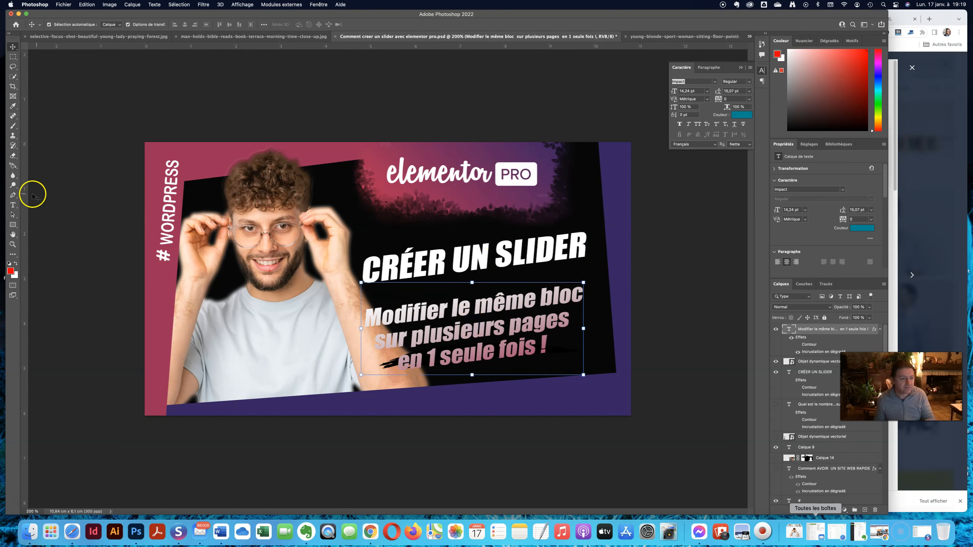
pyautogui.click(13, 205)
pyautogui.click(371, 311)
pyautogui.press('super+a')
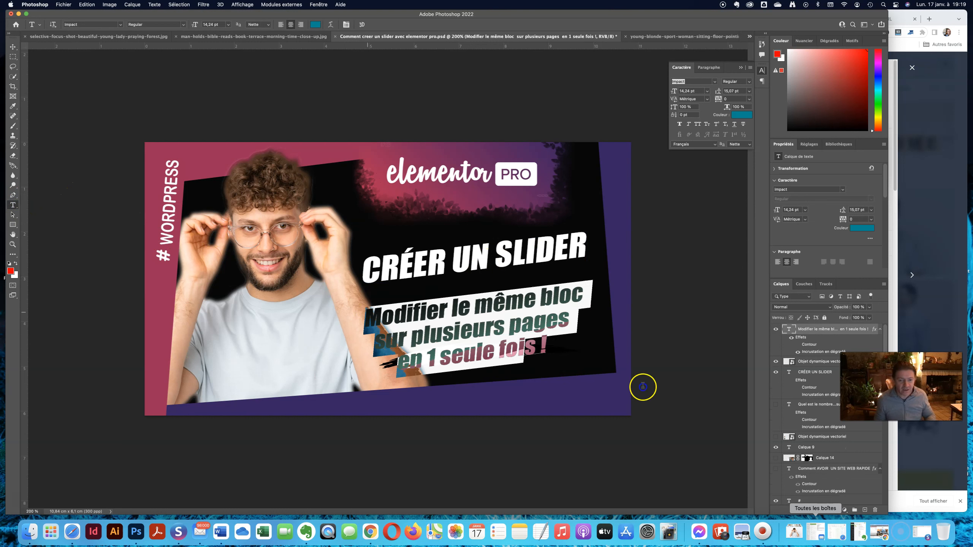
pyautogui.write('AVEC')
pyautogui.write(' ELE')
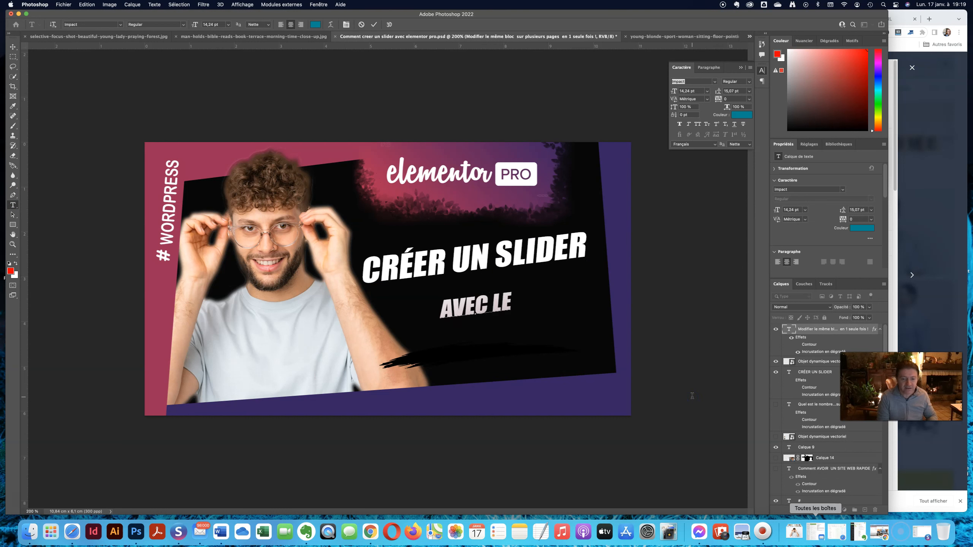
pyautogui.press('BackSpace')
pyautogui.press('BackSpace')
pyautogui.press('BackSpace')
pyautogui.write('ELEMENTOR PRO')
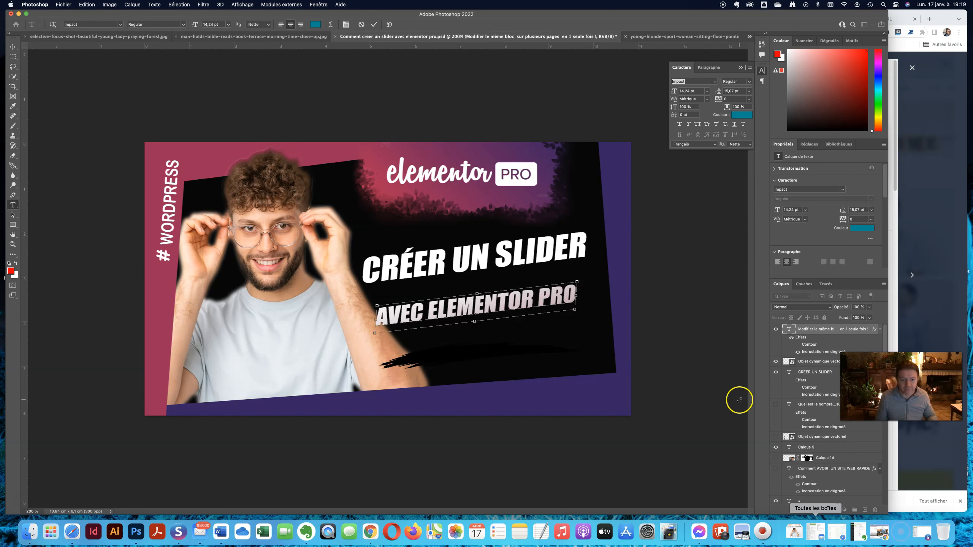
# Step: Break the subtitle after AVEC so that ELEMENTOR PRO stands on its own line
pyautogui.press('super+a')
pyautogui.click(429, 307)
pyautogui.press('Return')
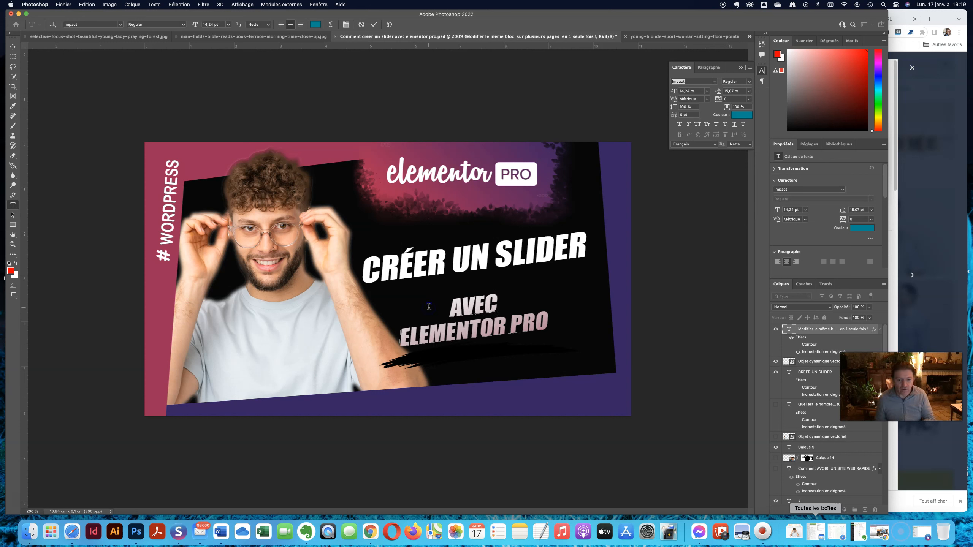
# Step: Enlarge the ELEMENTOR PRO line of the subtitle to 22 pt
pyautogui.moveTo(549, 324); pyautogui.dragTo(375, 338)
pyautogui.doubleClick(205, 24)
pyautogui.write('18')
pyautogui.press('Return')
pyautogui.press('Up')
pyautogui.press('Up')
pyautogui.press('Up')
pyautogui.press('Up')
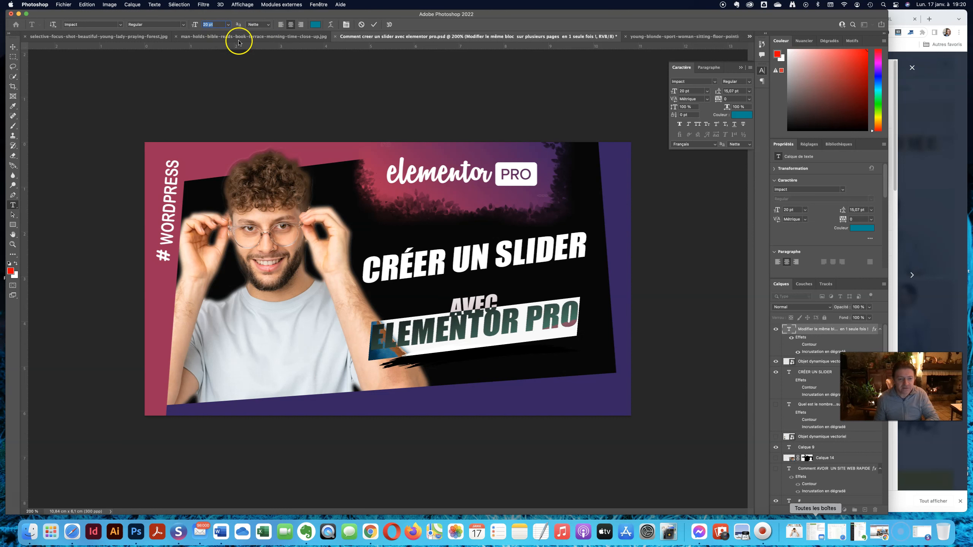
# Step: Set the leading of the ELEMENTOR PRO line to 21 pt and move the subtitle up directly beneath the title
pyautogui.doubleClick(732, 89)
pyautogui.press('Up')
pyautogui.press('Up')
pyautogui.press('Up')
pyautogui.press('Up')
pyautogui.press('Up')
pyautogui.press('Up')
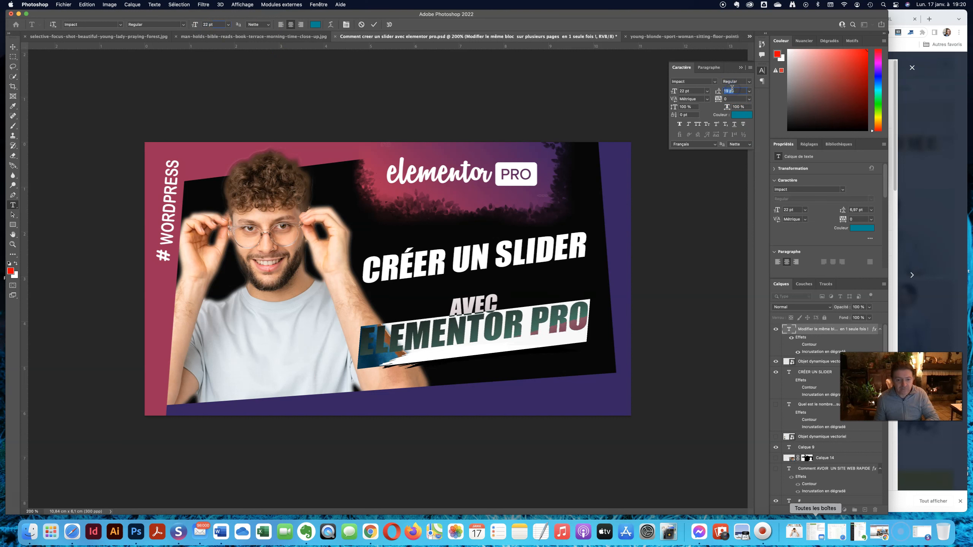
pyautogui.click(12, 47)
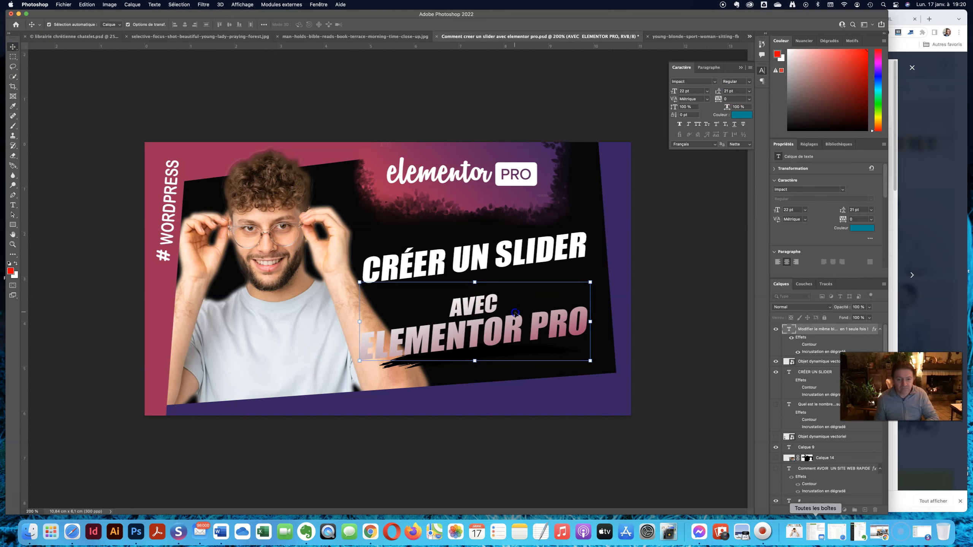
pyautogui.moveTo(458, 293); pyautogui.dragTo(464, 273)
# Step: Enlarge the CRÉER UN SLIDER title to 23 pt and fine-tune its position above the subtitle
pyautogui.click(540, 249)
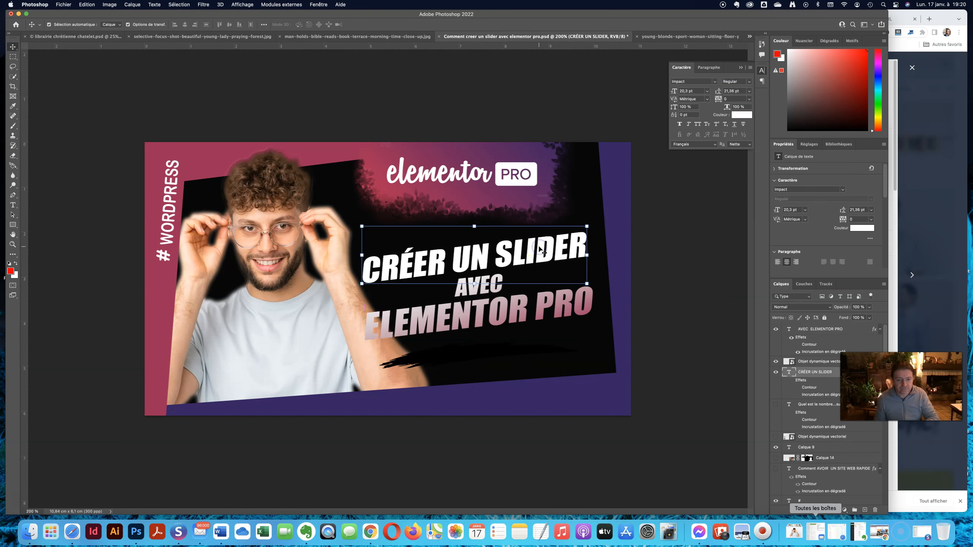
pyautogui.press('Return')
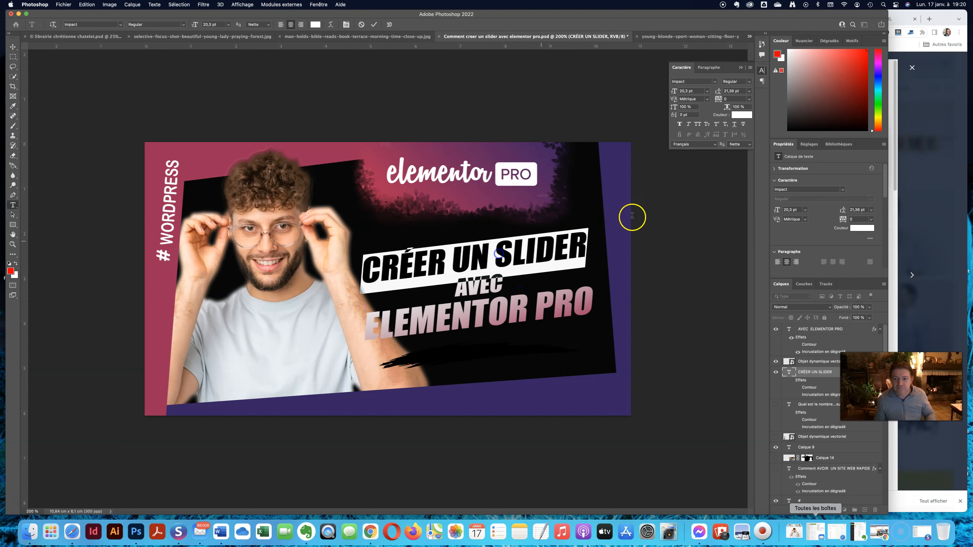
pyautogui.click(684, 90)
pyautogui.write('23')
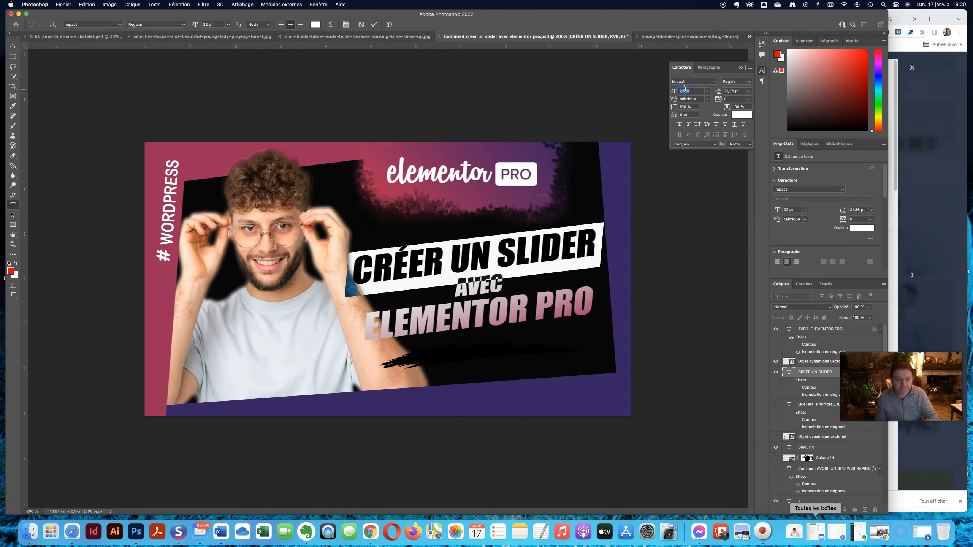
pyautogui.press('Return')
pyautogui.click(14, 47)
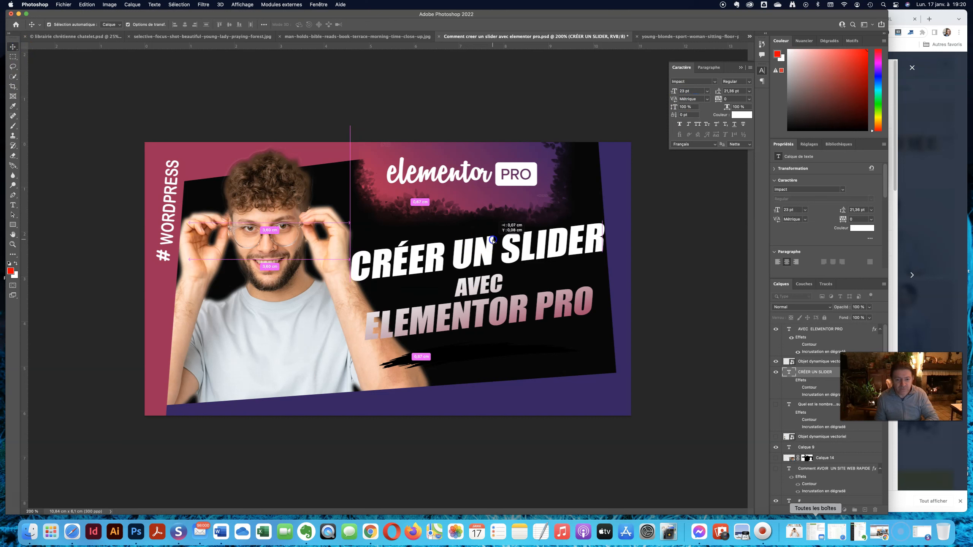
# Step: Nudge the AVEC ELEMENTOR PRO subtitle up and slightly right so it sits close beneath the title, and deselect it
pyautogui.click(524, 323)
pyautogui.moveTo(525, 324)
pyautogui.mouseDown()
pyautogui.moveTo(526, 337)
pyautogui.moveTo(529, 313)
pyautogui.mouseUp()
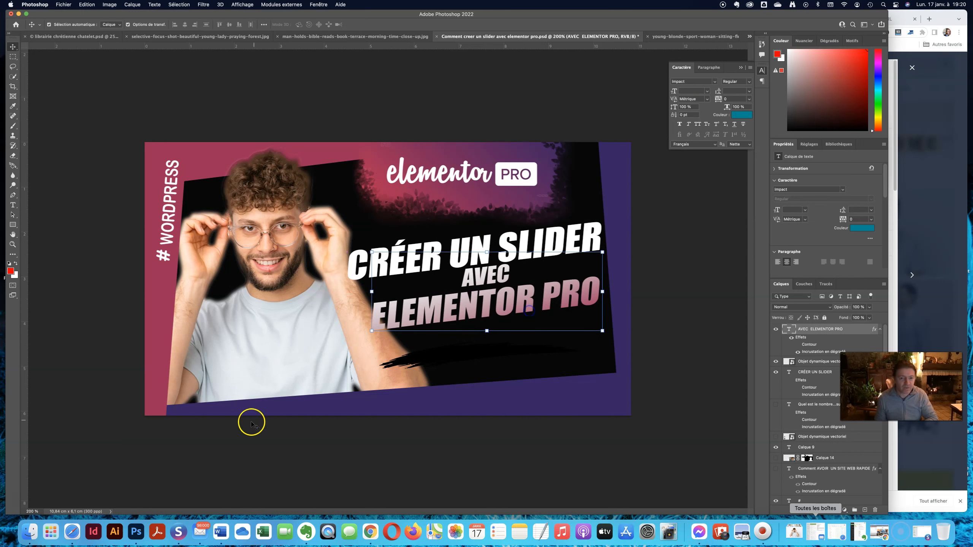
pyautogui.click(80, 323)
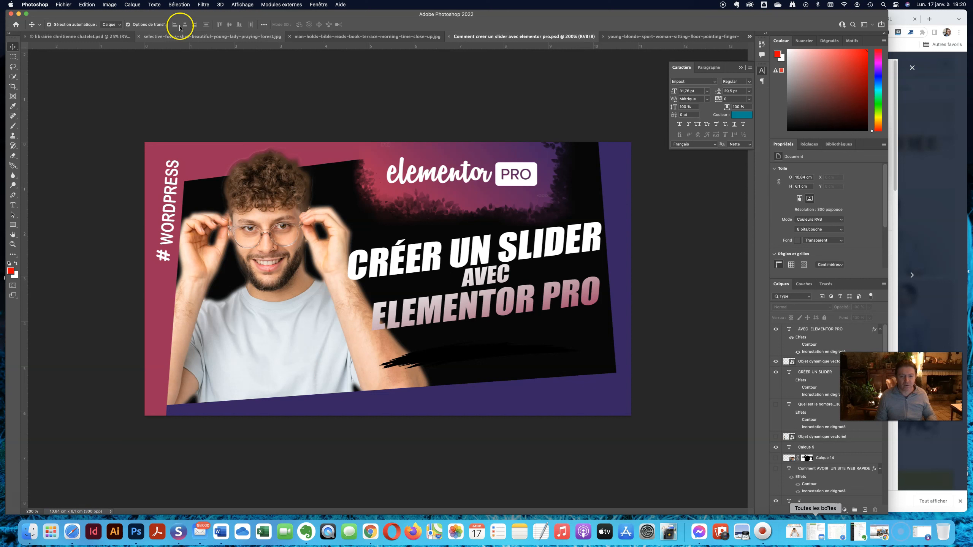
pyautogui.moveTo(466, 304); pyautogui.dragTo(467, 304)
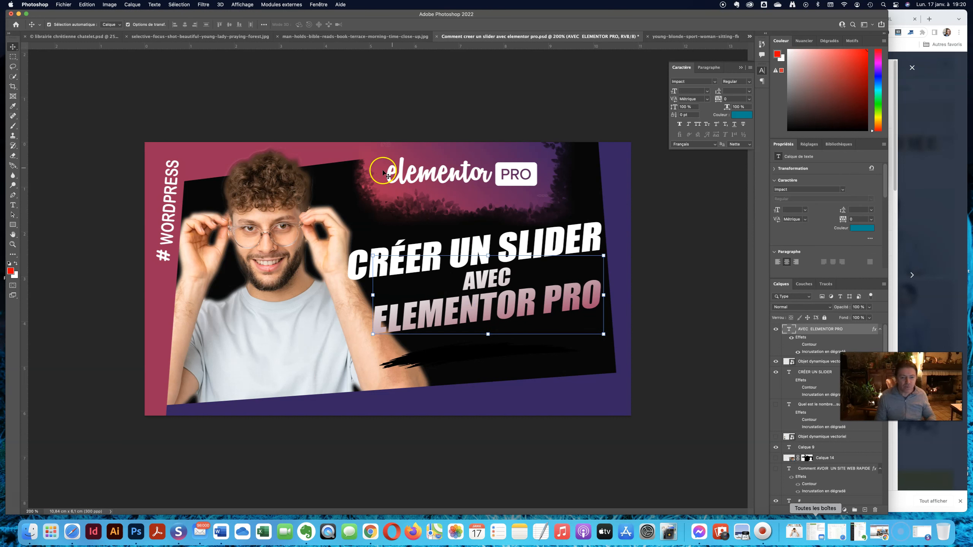
pyautogui.click(114, 341)
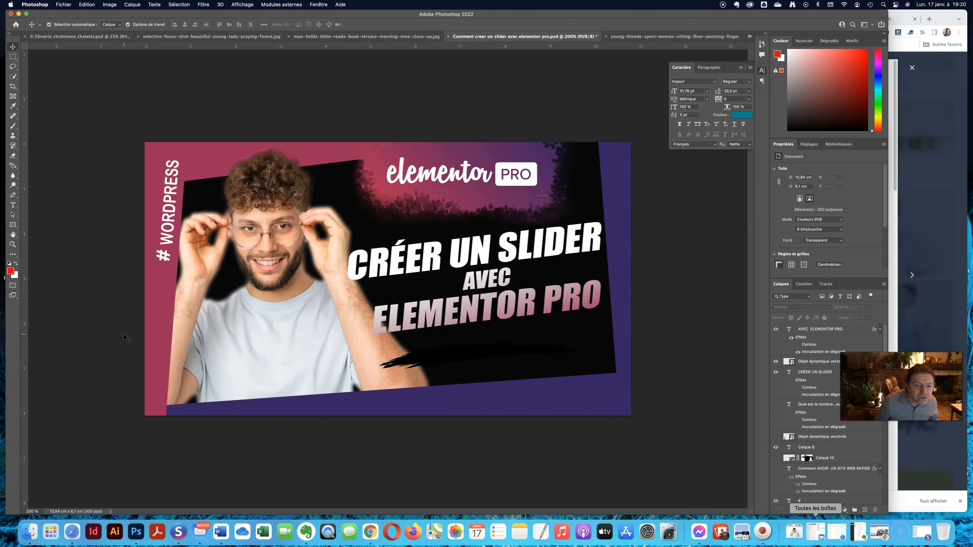
pyautogui.click(158, 291)
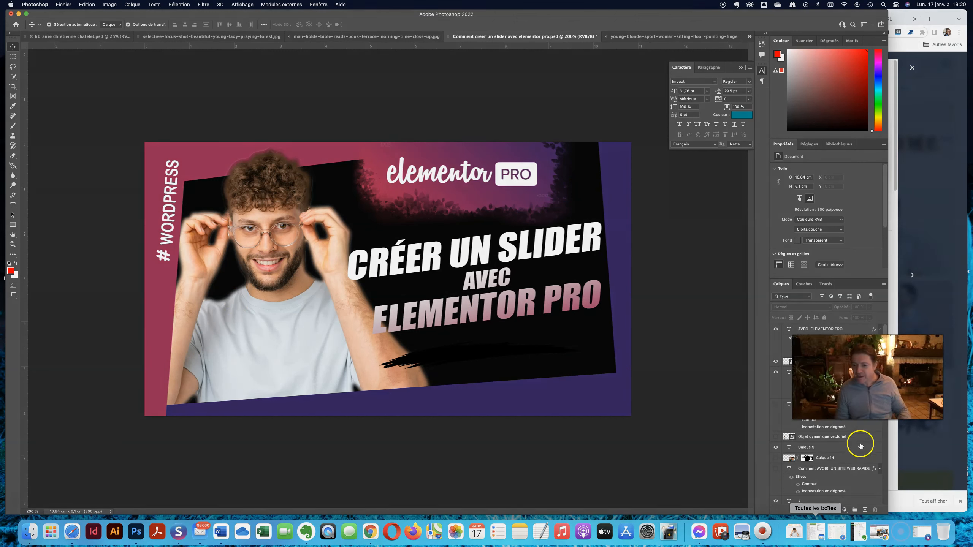